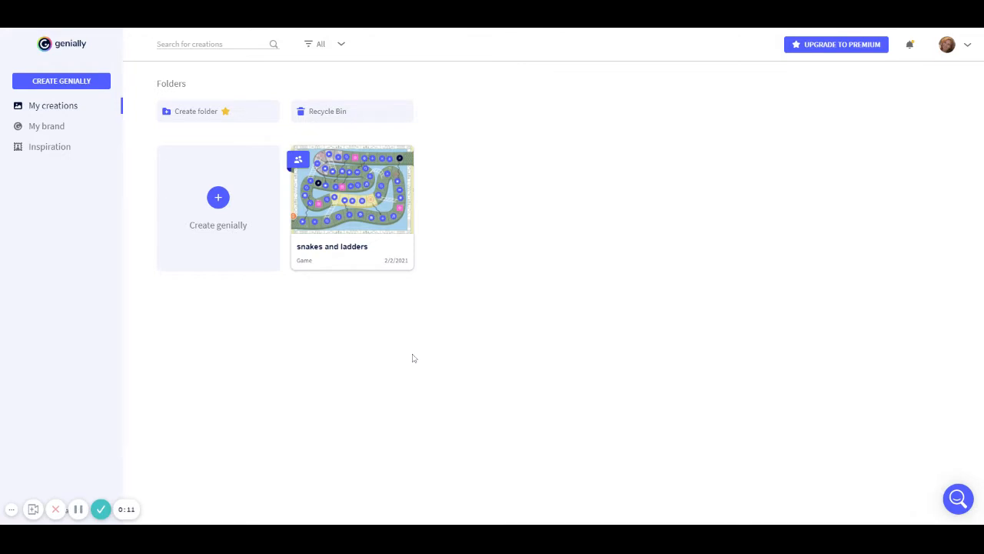
Step: Start a new creation from the Gamification category and limit its templates to the free ones
left_click(221, 237)
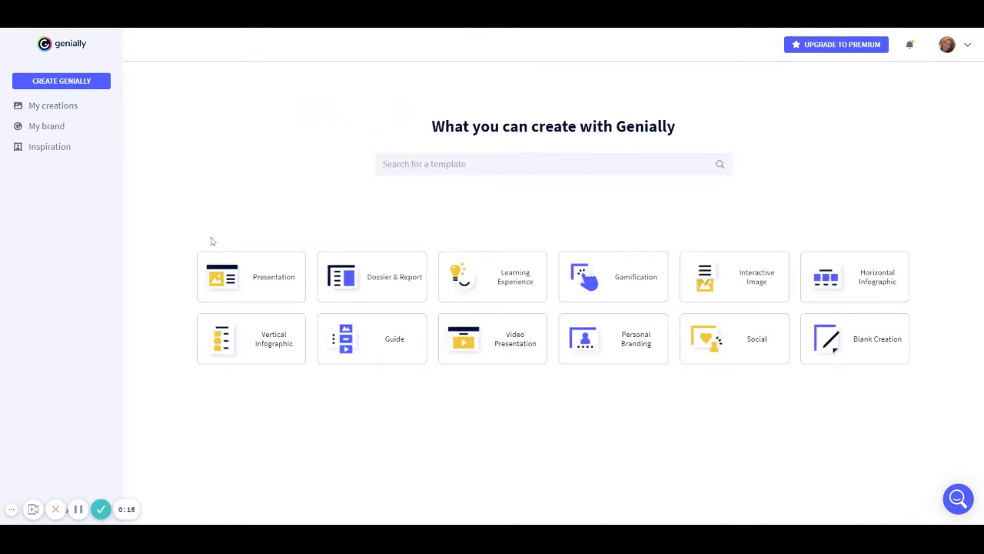
mouse_move(670, 282)
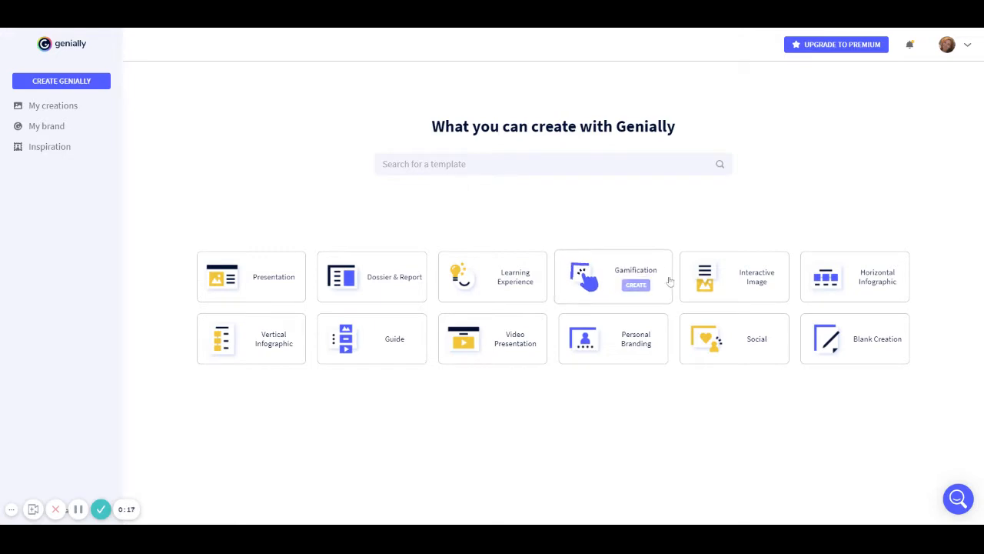
left_click(592, 281)
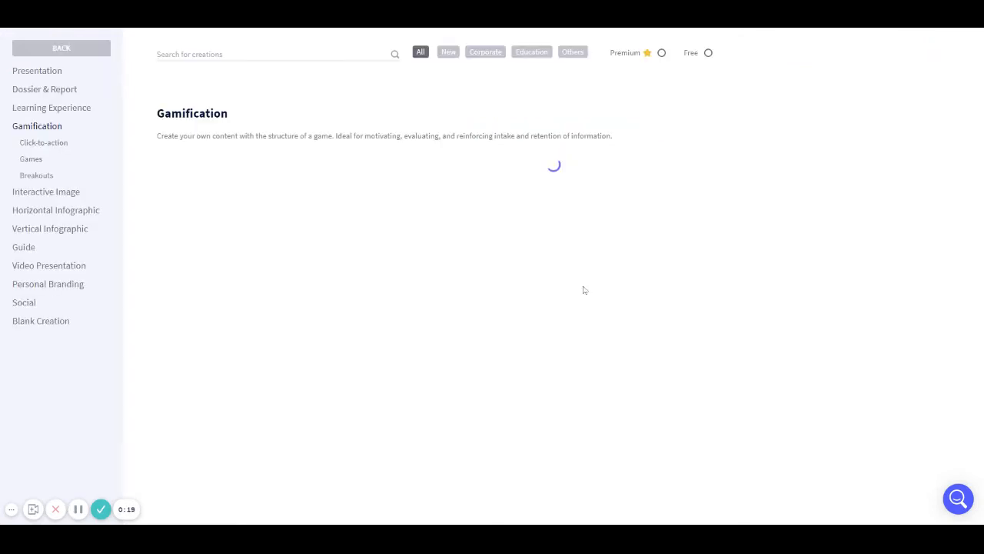
scroll(588, 284, "down", 4)
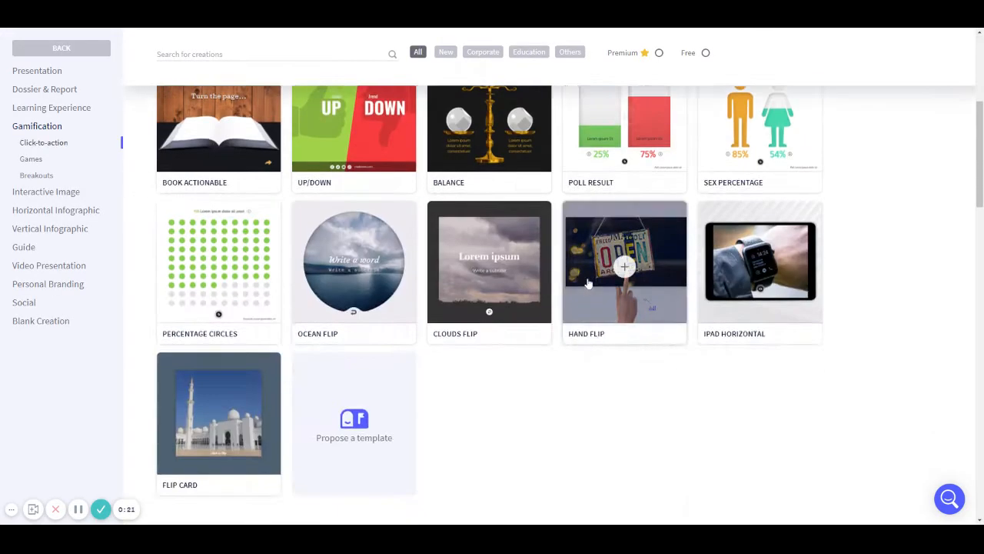
scroll(588, 284, "up", 4)
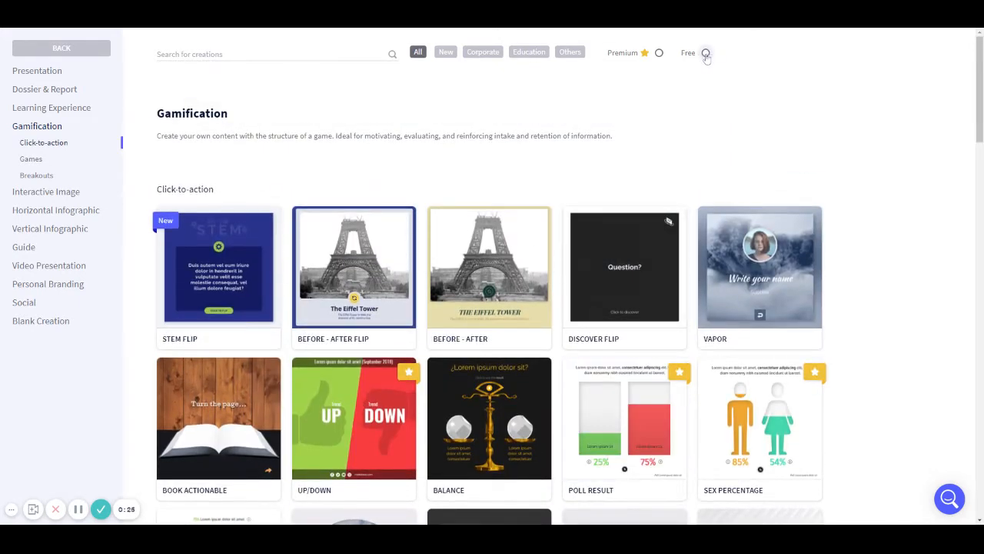
left_click(705, 53)
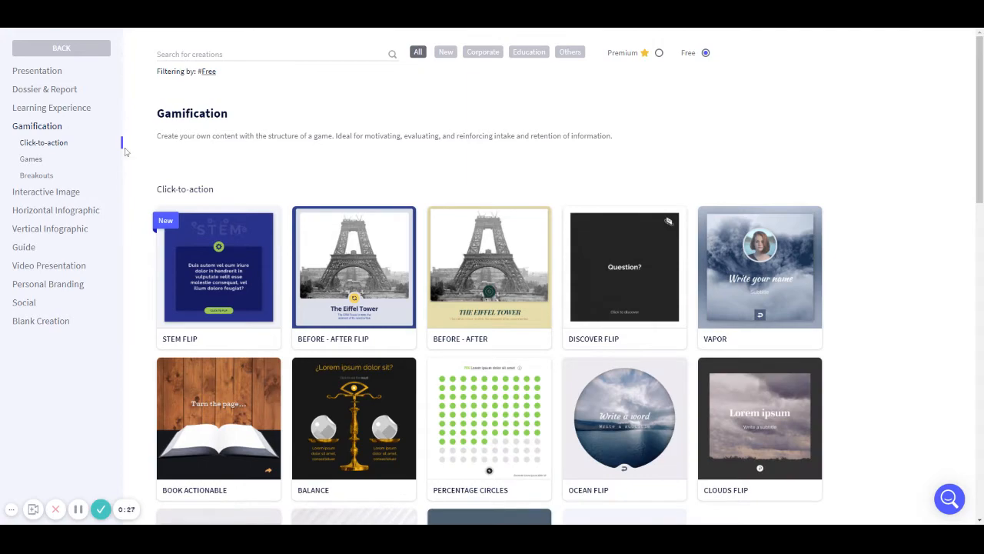
Step: Find the Jumanlly board game among the Games templates and use it for the new creation
left_click(32, 160)
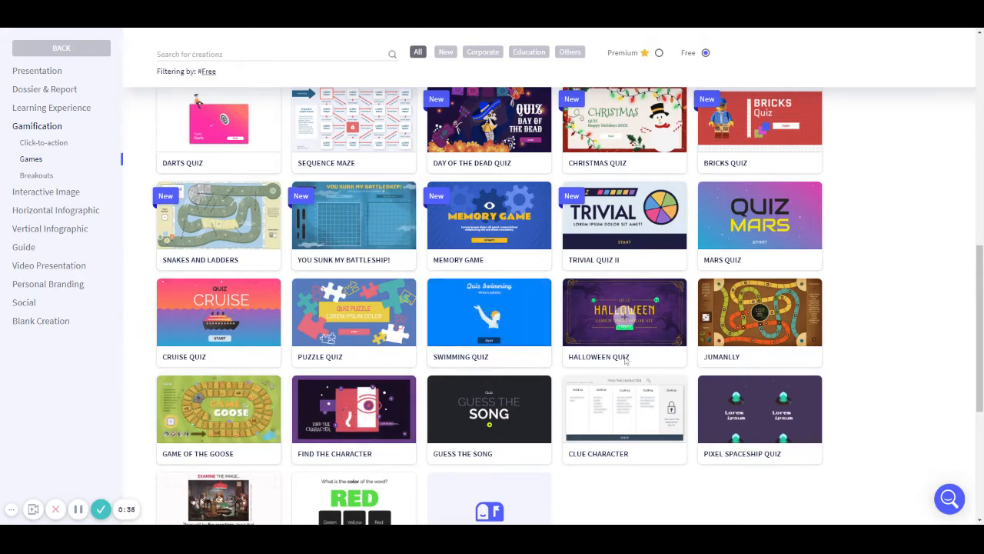
left_click(733, 322)
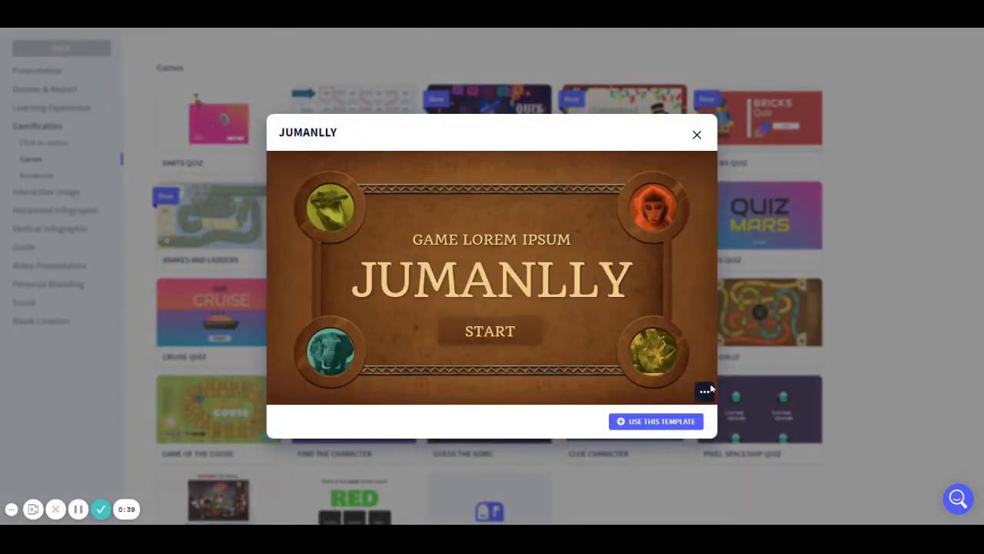
left_click(660, 428)
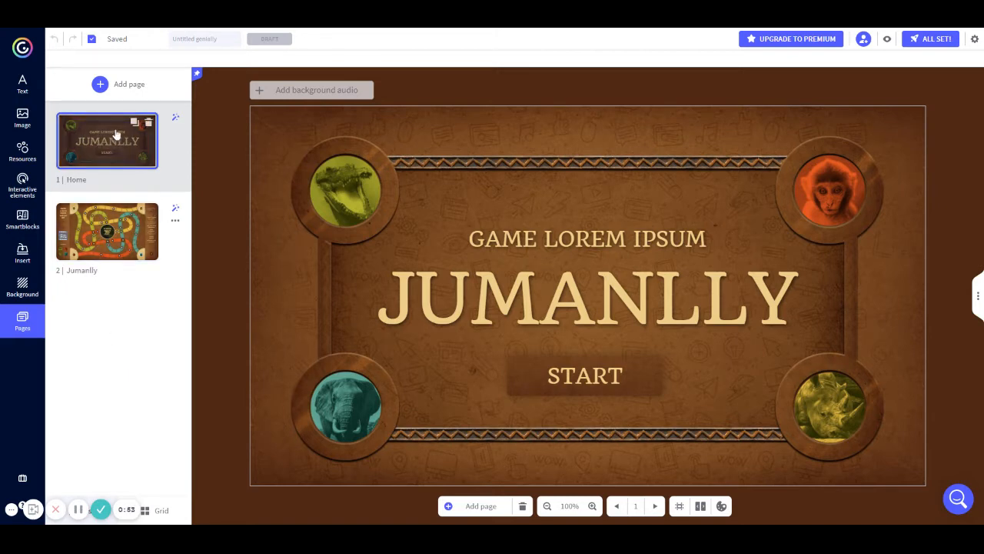
Step: Unlock the subtitle above the JUMANLLY title on the Home page and replace its text with "ENGLISH GAME"
left_click(487, 239)
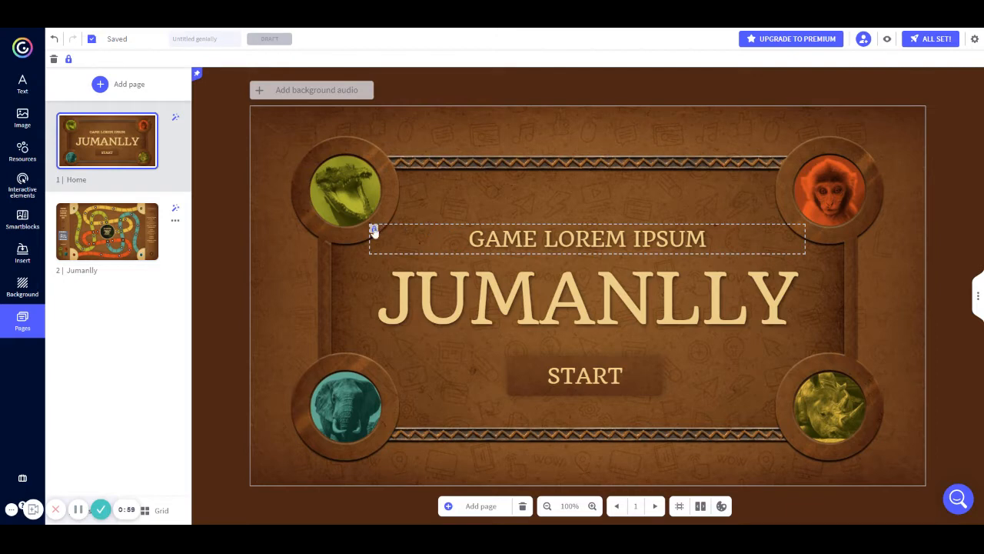
left_click(373, 233)
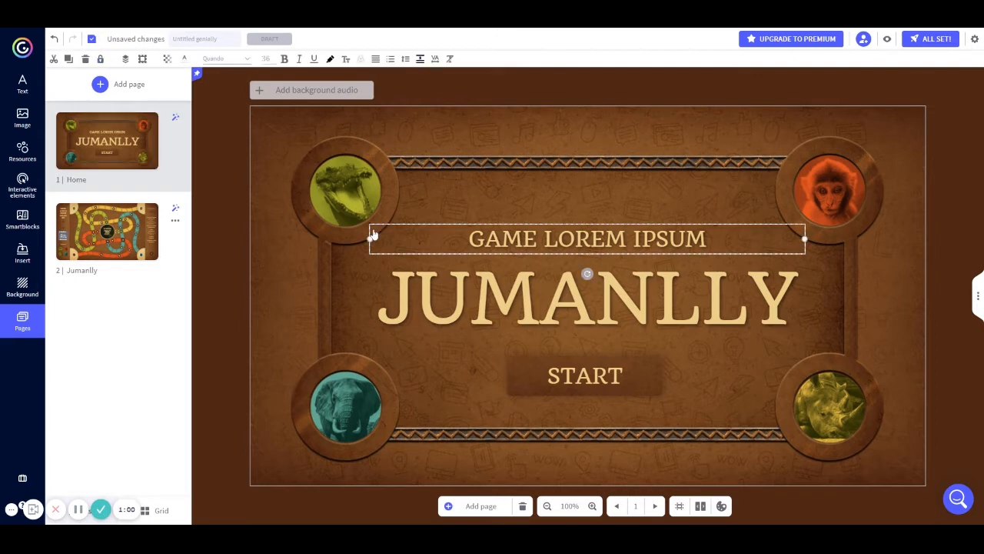
double_click(630, 239)
type("ENGLISH GAME")
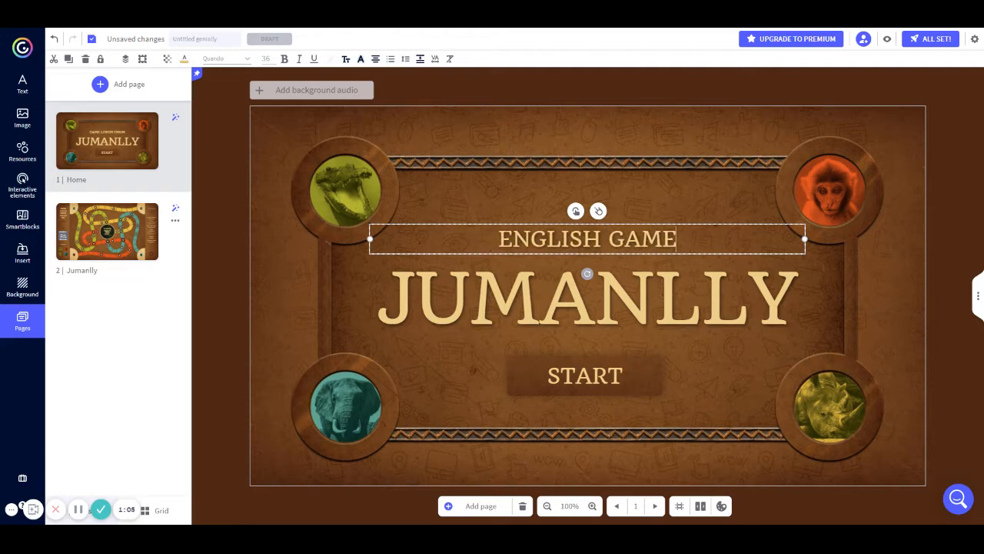
Step: On the Jumanlly board page, unlock the placeholder game title and replace it with "ENGLISH GAME"
left_click(91, 240)
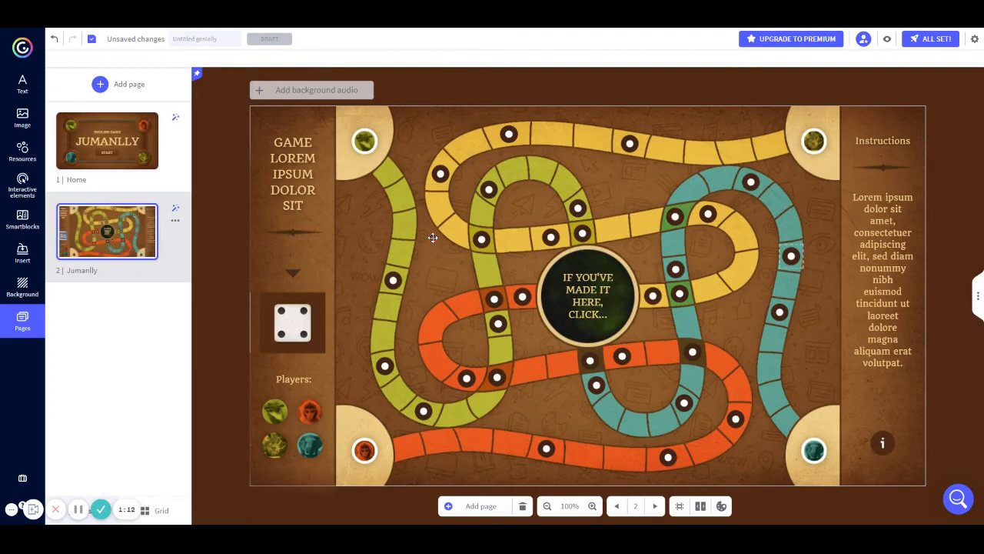
left_click(266, 143)
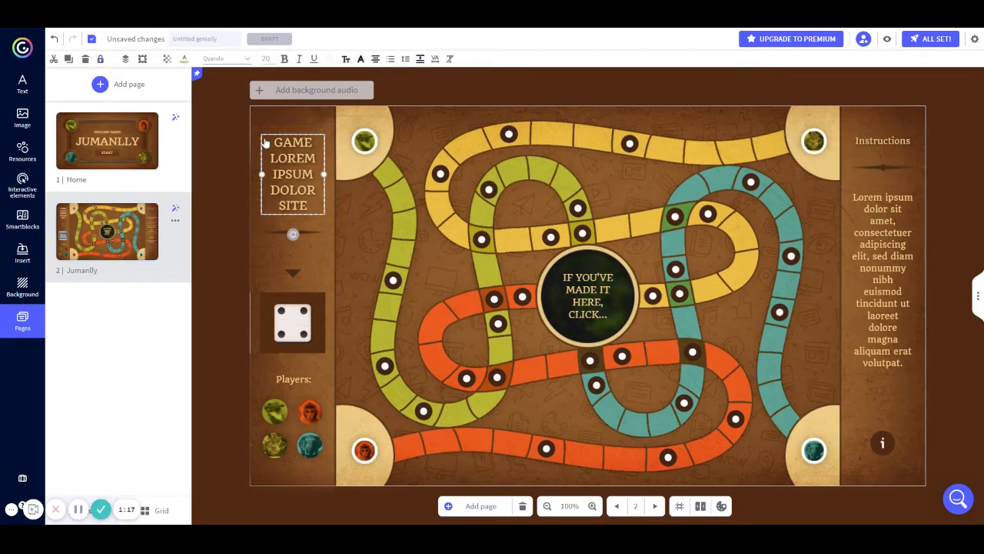
left_click(303, 205)
key("BackSpace")
key("BackSpace")
key("BackSpace")
key("BackSpace")
key("BackSpace")
key("BackSpace")
key("BackSpace")
key("BackSpace")
key("BackSpace")
key("BackSpace")
key("BackSpace")
key("BackSpace")
key("BackSpace")
key("BackSpace")
key("BackSpace")
key("BackSpace")
key("BackSpace")
key("BackSpace")
key("BackSpace")
key("BackSpace")
key("BackSpace")
key("BackSpace")
key("BackSpace")
key("BackSpace")
key("BackSpace")
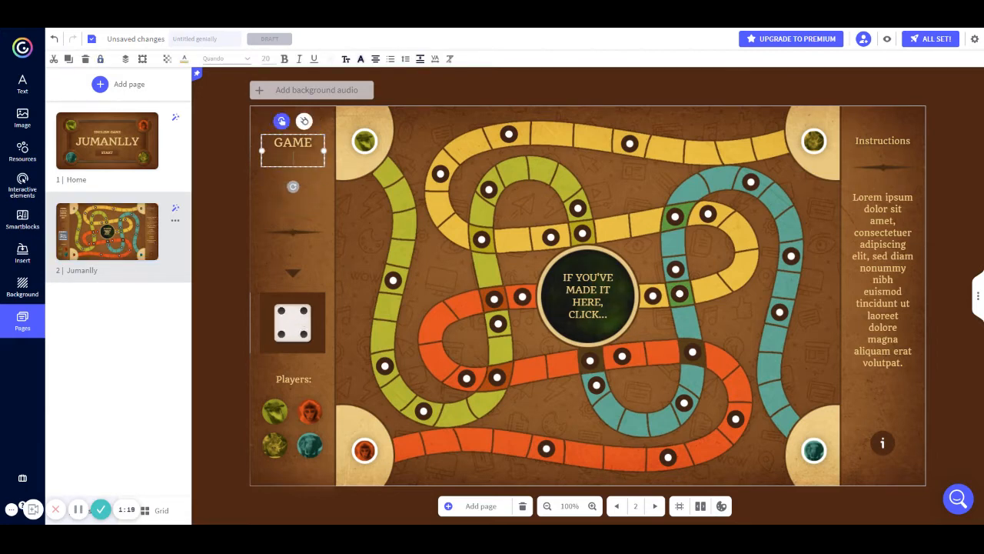
type("ENGLISH")
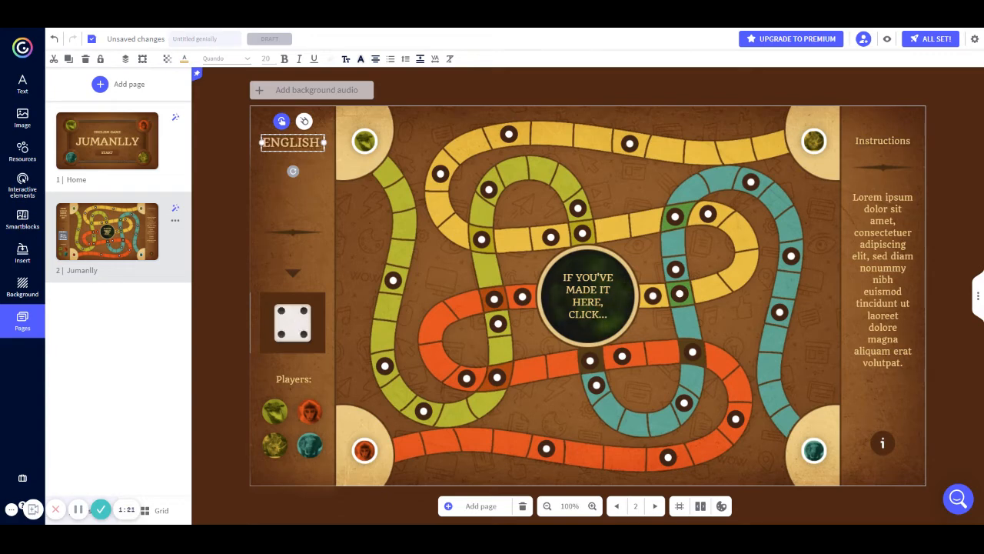
type(" GAME")
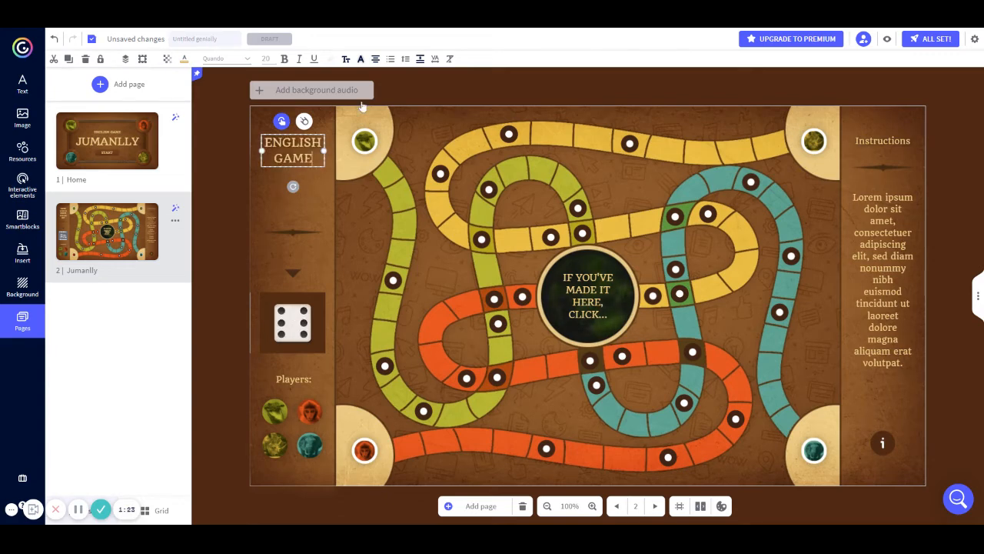
Step: Unlock the placeholder text under Instructions and replace it with "First, click on the dice. Click on the dice again to roll."
left_click(877, 281)
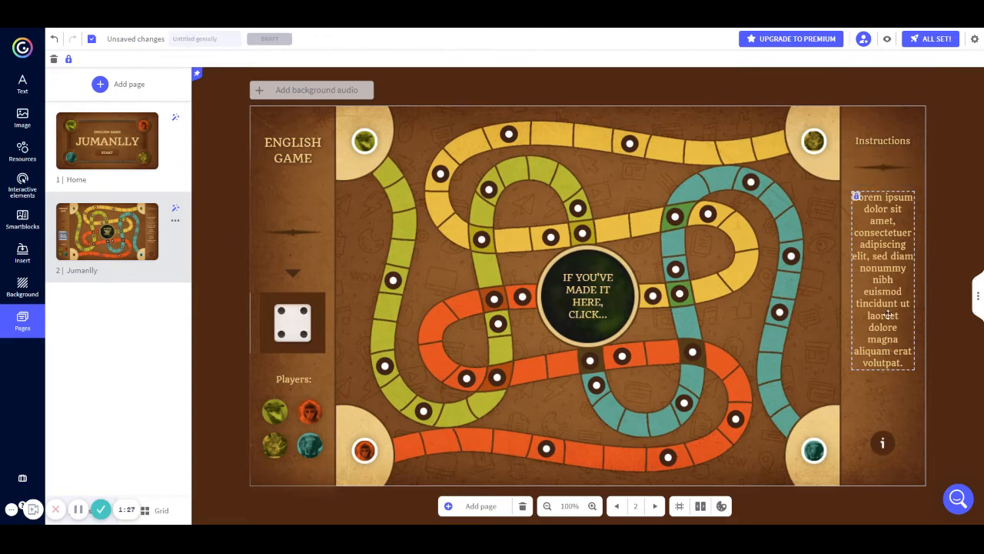
left_click(858, 199)
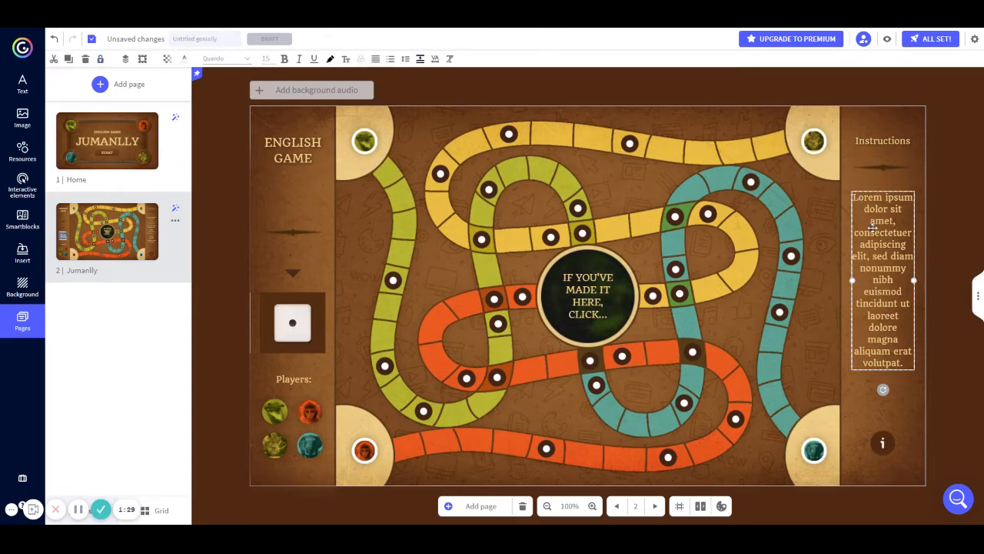
double_click(873, 227)
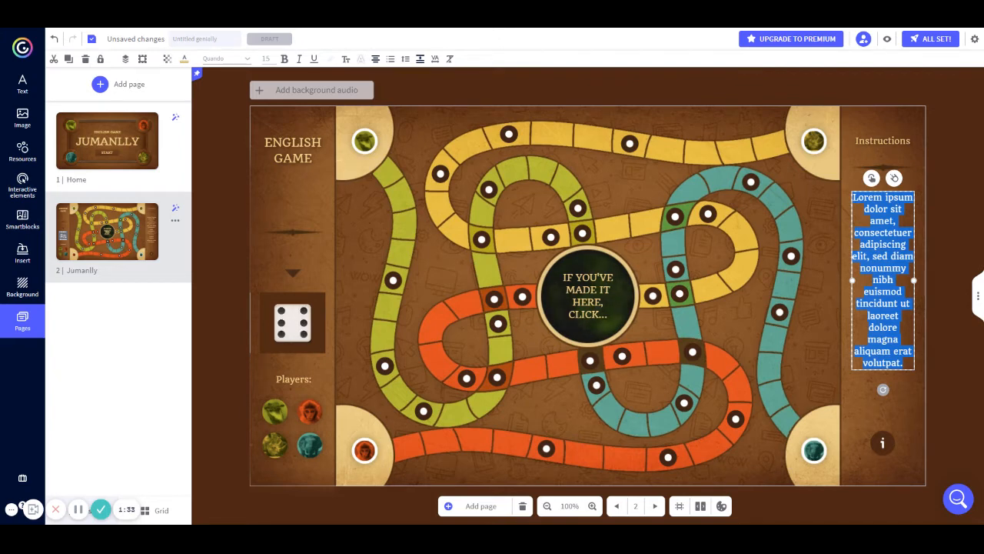
type("First, click on the did")
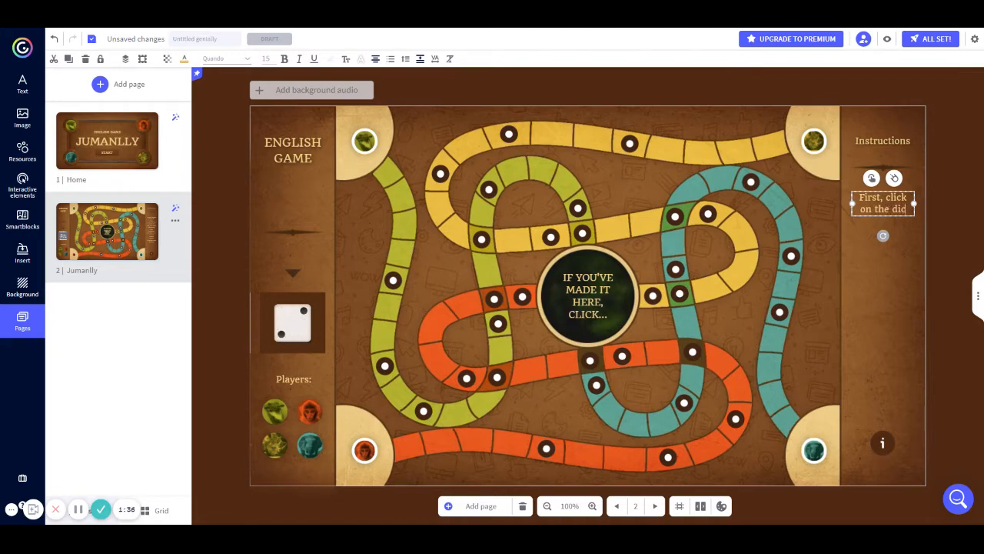
key("BackSpace")
type("ce.")
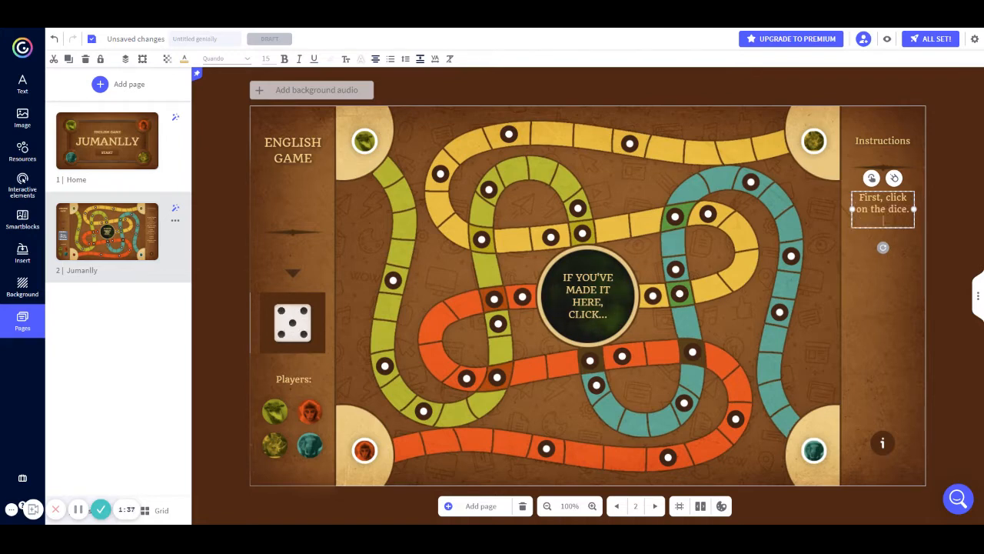
type(" Click on the di")
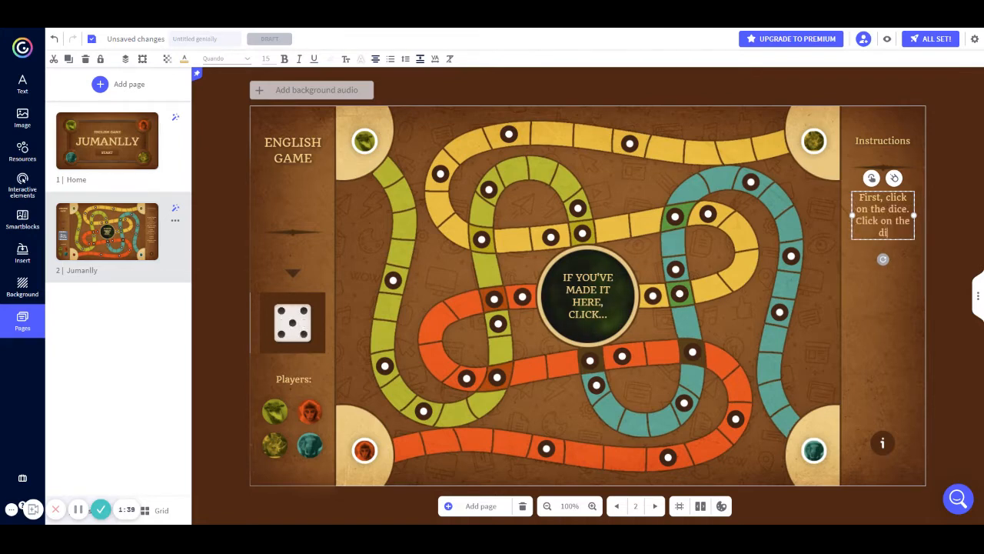
type("ce again to roll.")
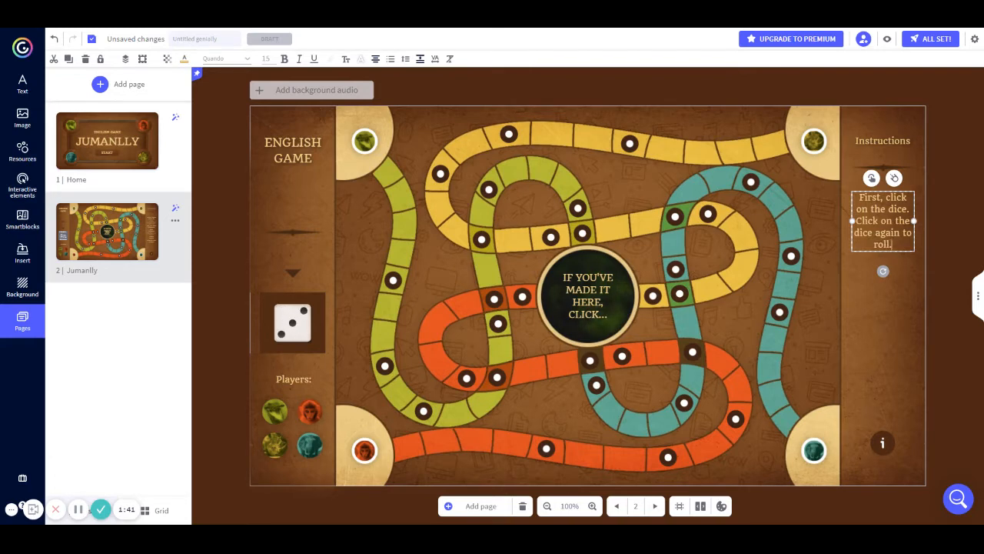
Step: Add a new line to the instructions reading "Move the number of spaces that the dice says."
key("Return")
type("Move the")
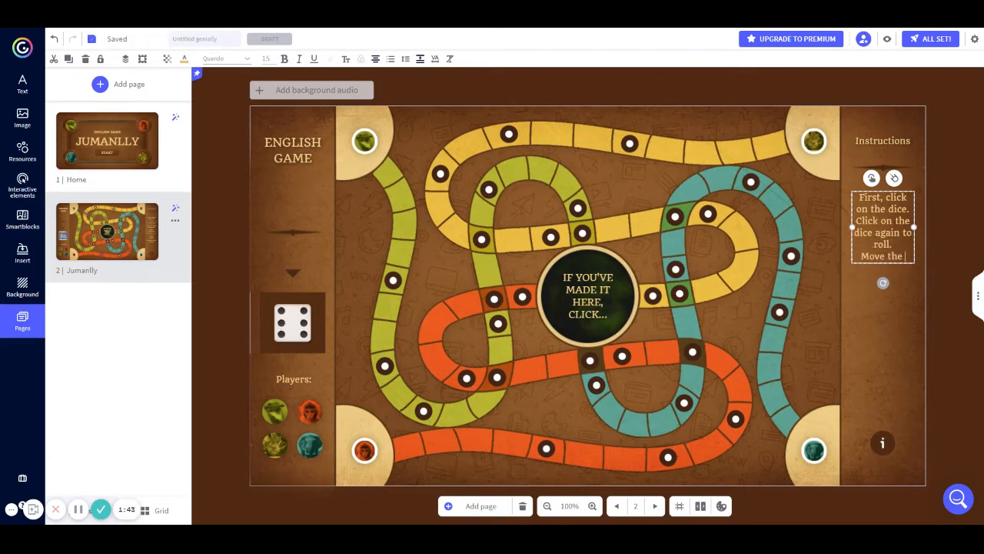
type(" number of spa")
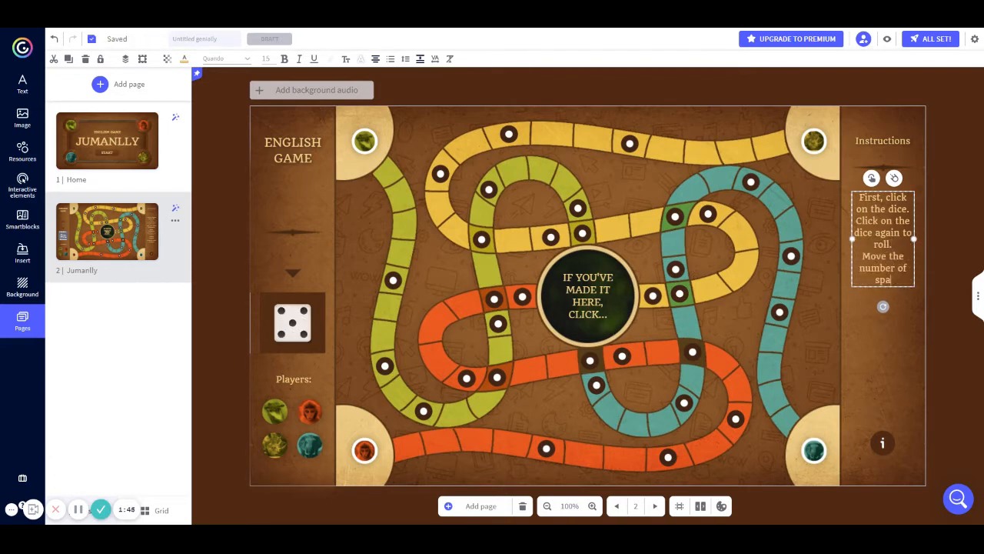
type("ces that the dic")
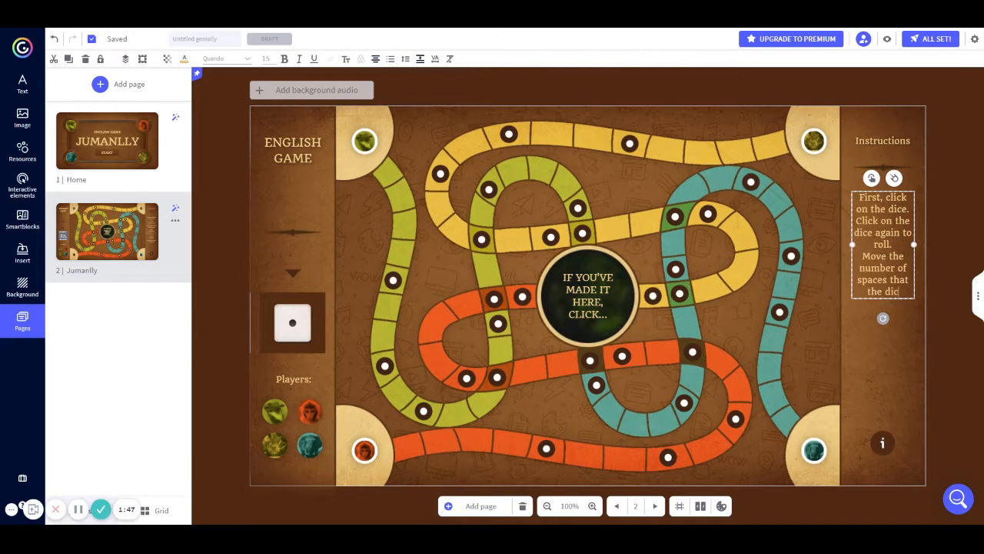
type("e says")
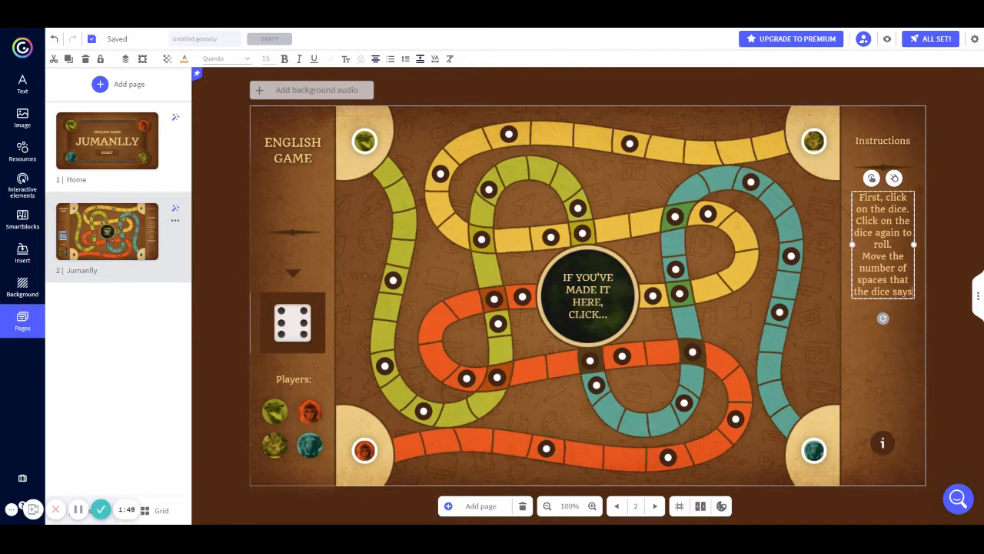
type(".")
Step: Finish the instructions with a new line reading "Do what the space says. Enjoy!" and leave the text box
key("Return")
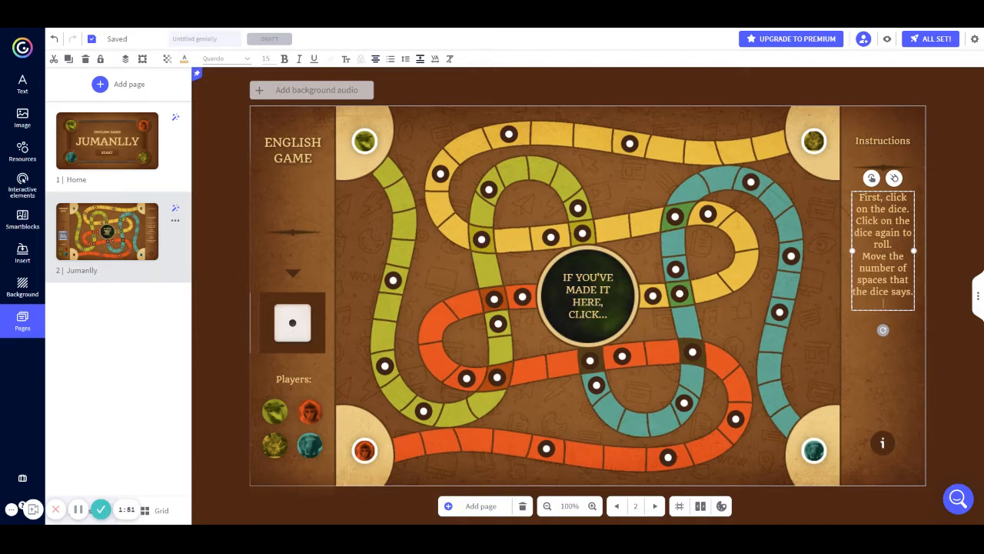
type("Do what the")
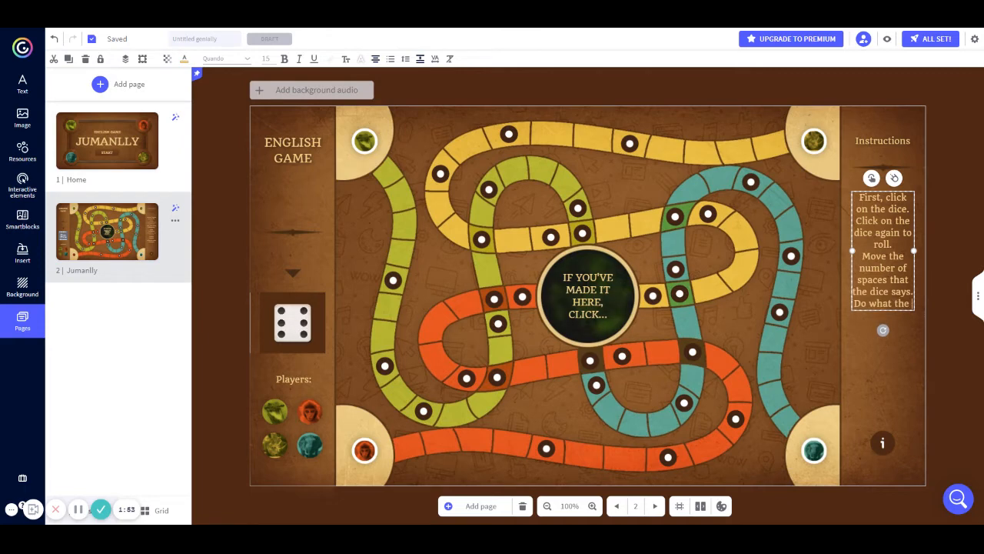
type(" space")
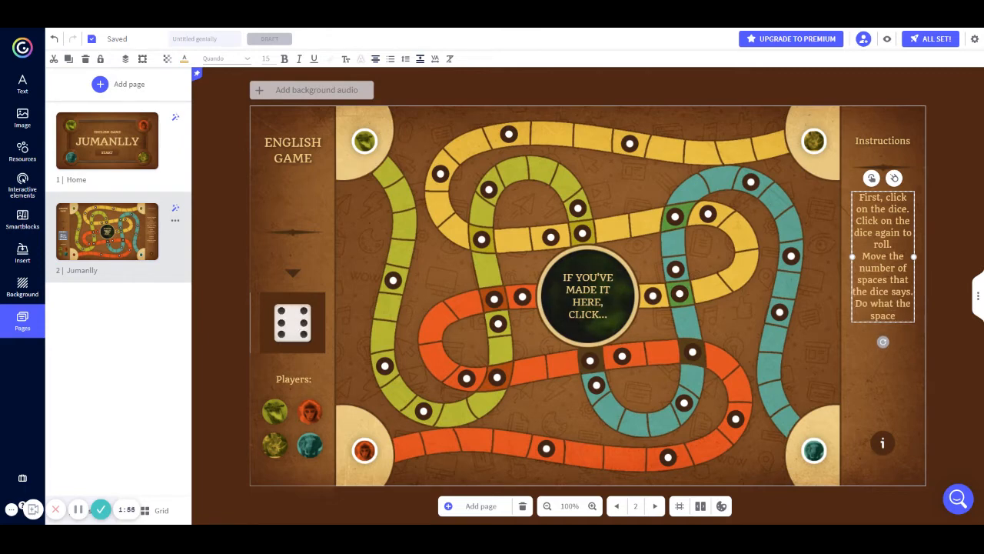
type(" says")
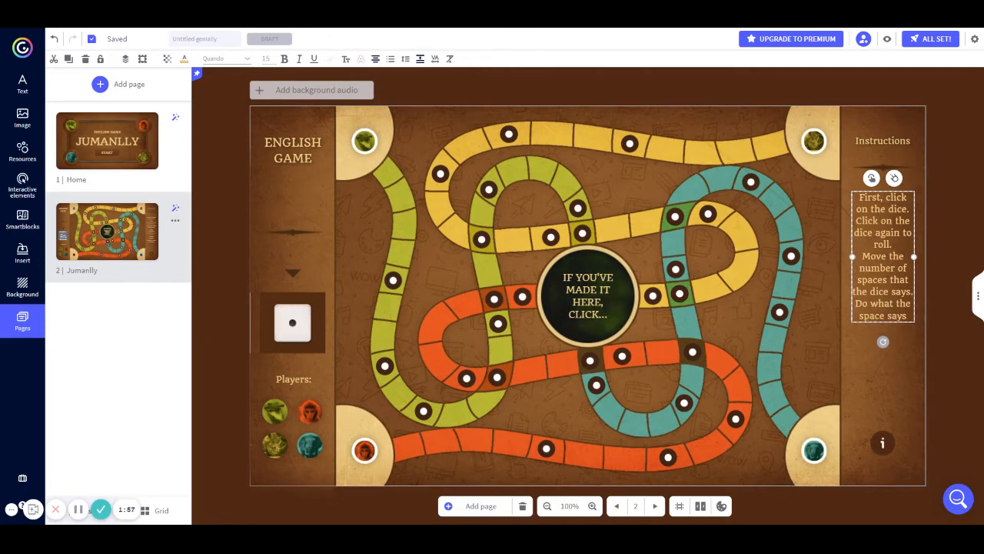
type(". Enjoy!")
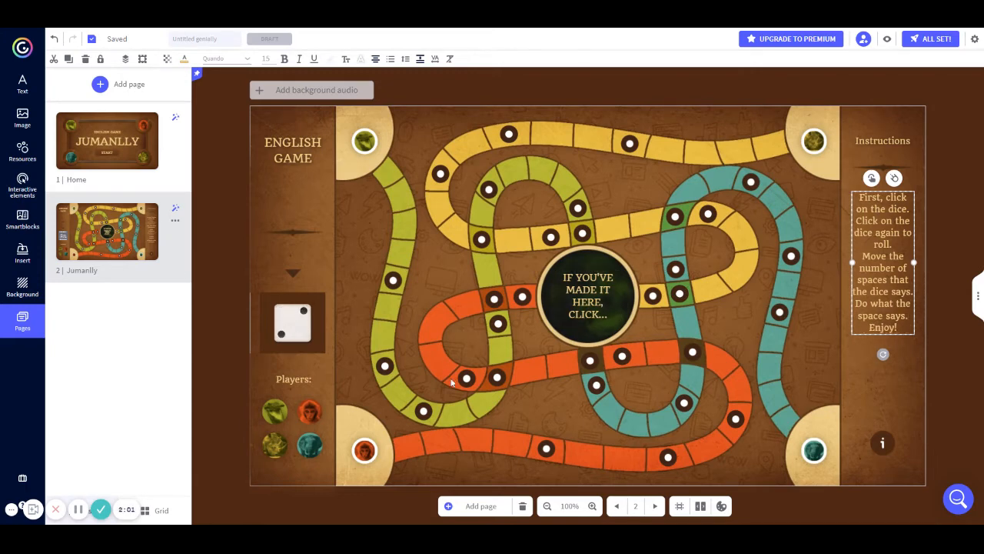
left_click(233, 405)
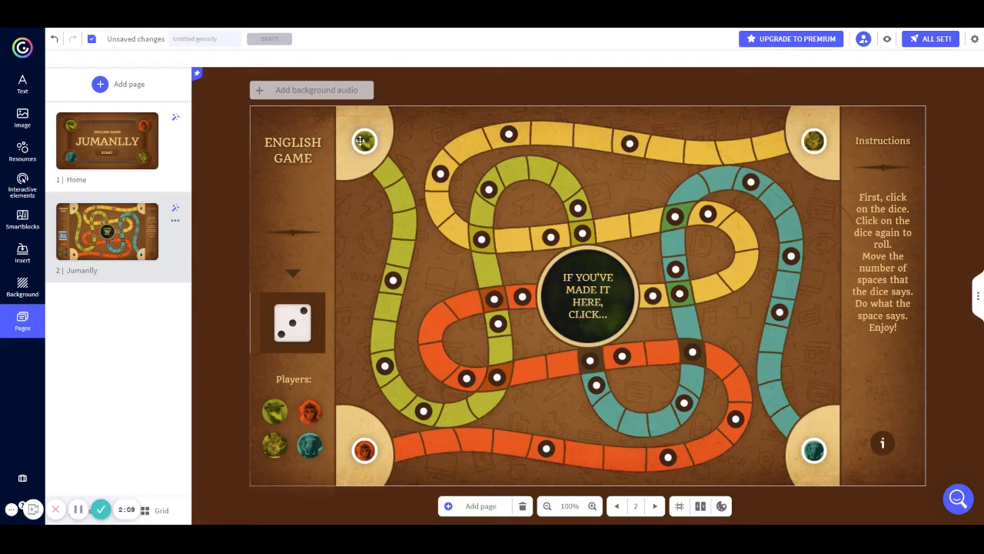
mouse_move(359, 141)
left_mouse_down()
mouse_move(402, 204)
mouse_move(404, 272)
mouse_move(369, 137)
mouse_move(362, 140)
left_mouse_up()
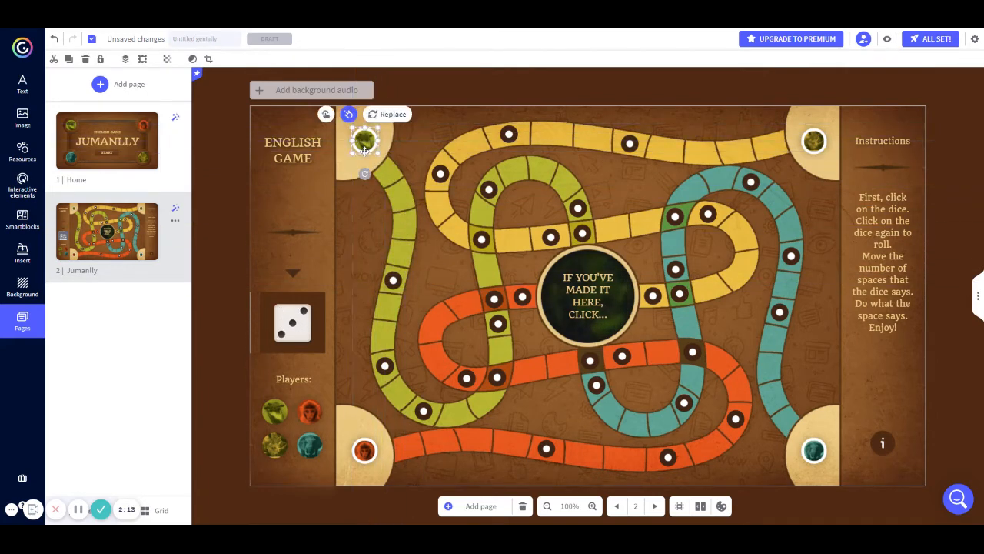
left_click(208, 240)
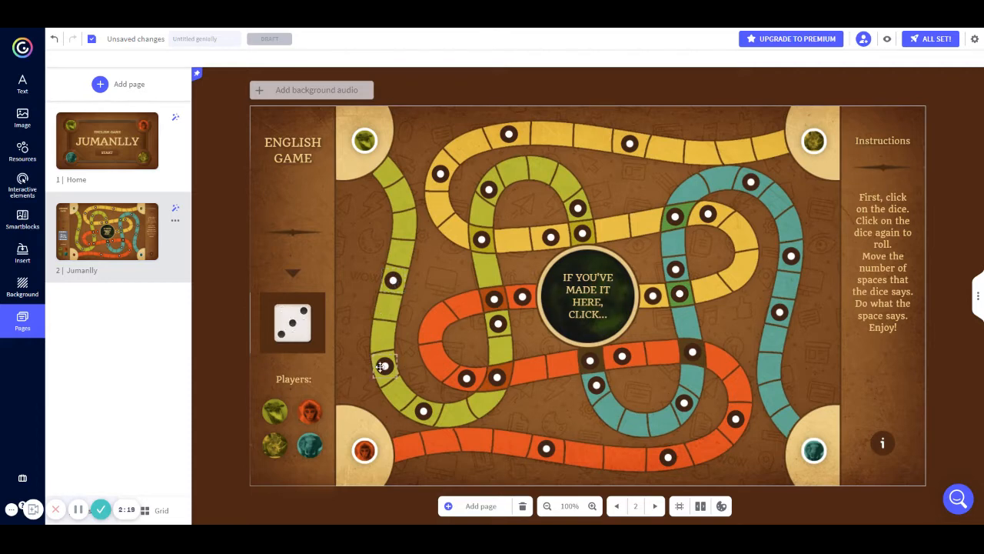
Step: Replace the window text of the first marker on the green path with "Say the form of the 2nd conditional." and save it
left_click(392, 280)
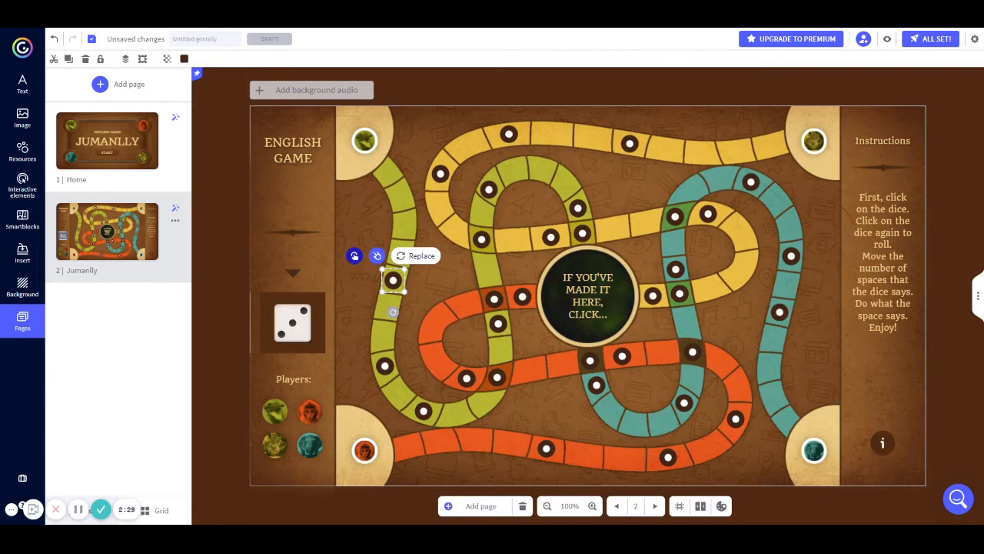
left_click(355, 256)
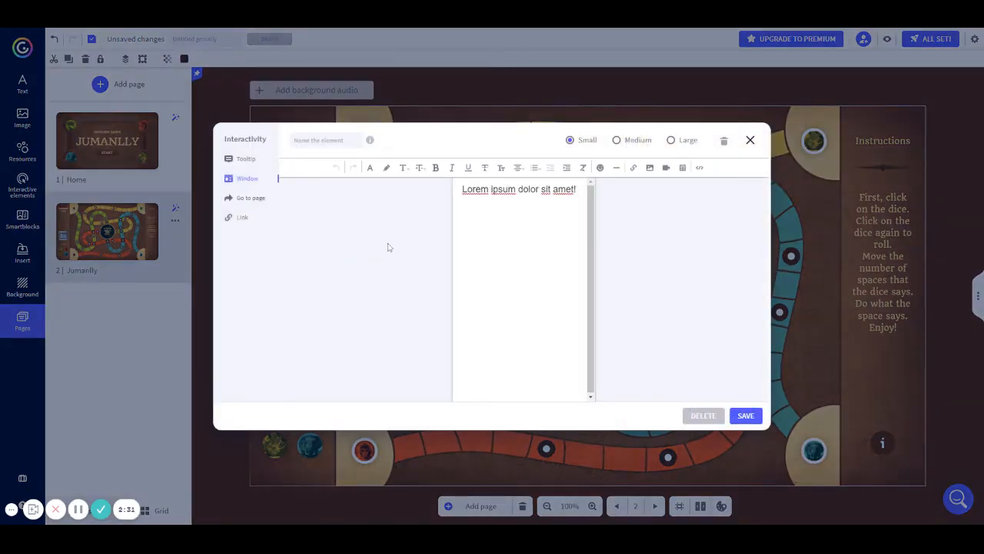
key("ctrl+a")
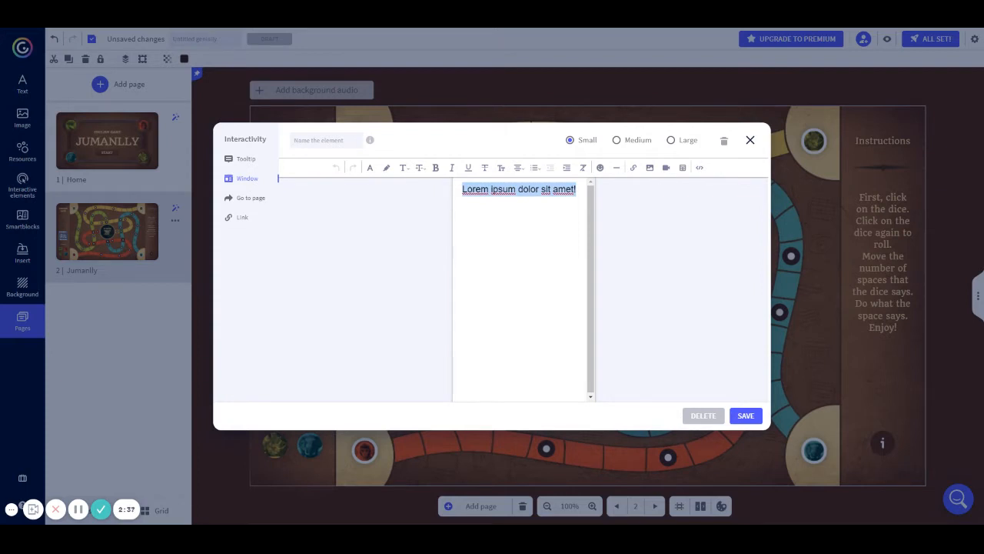
type("Say the ")
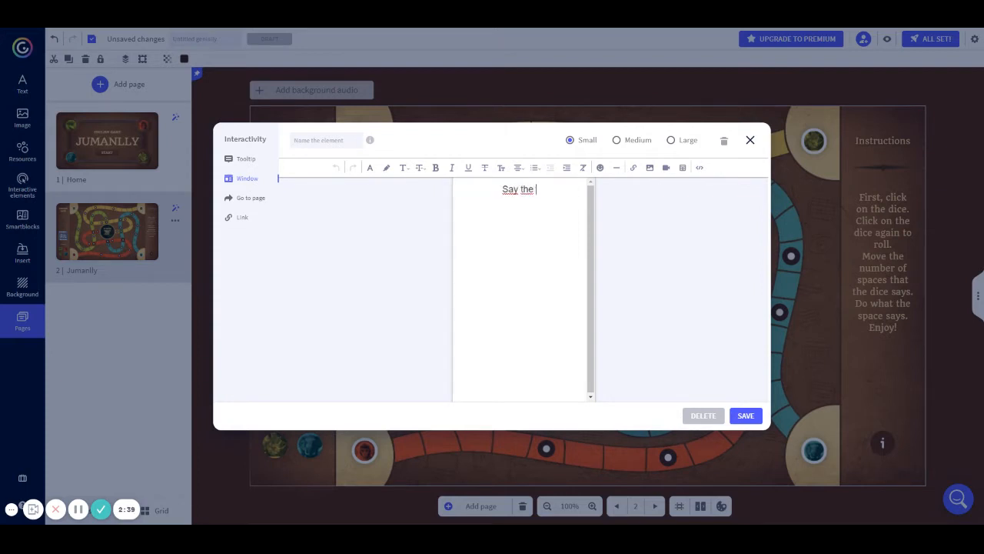
type("form of th")
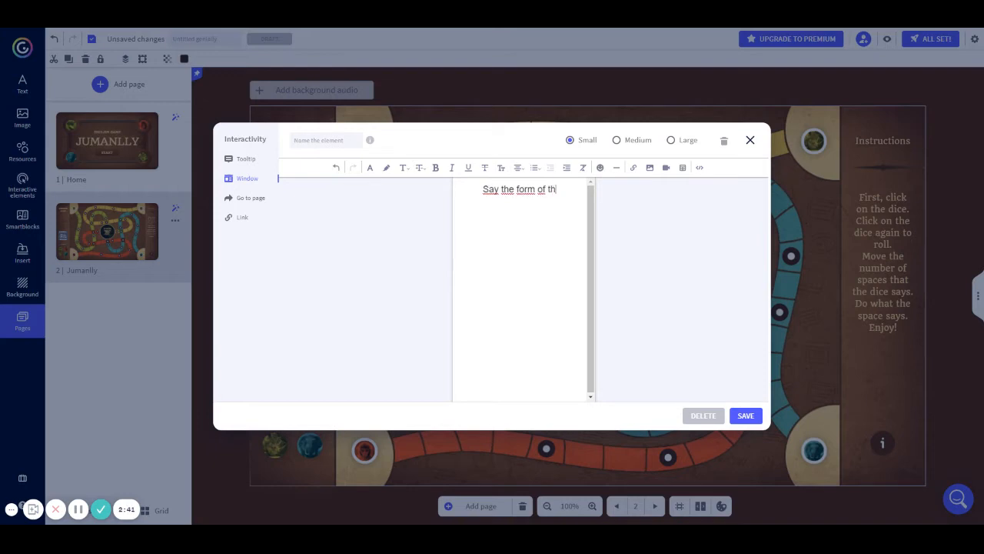
type("e 2nd conditional.")
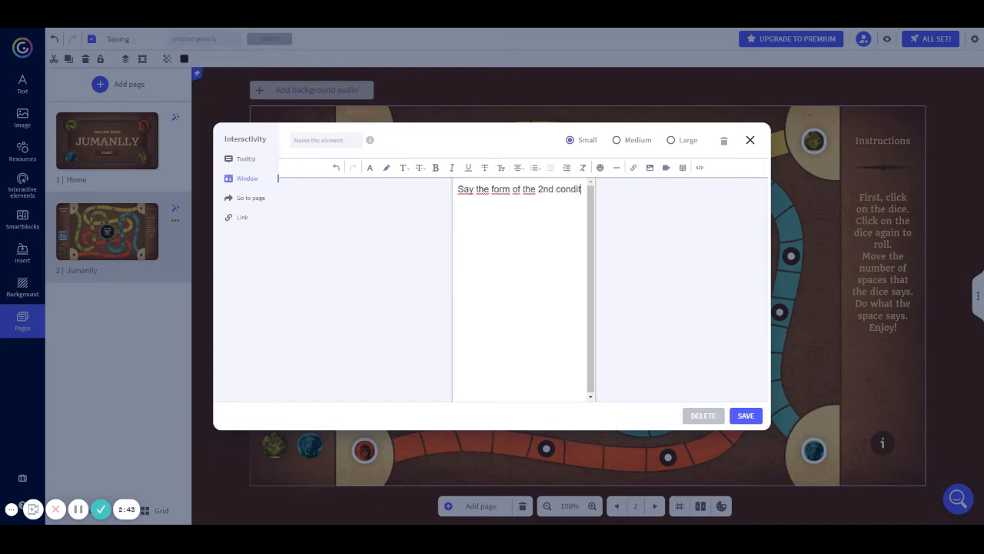
left_click(739, 417)
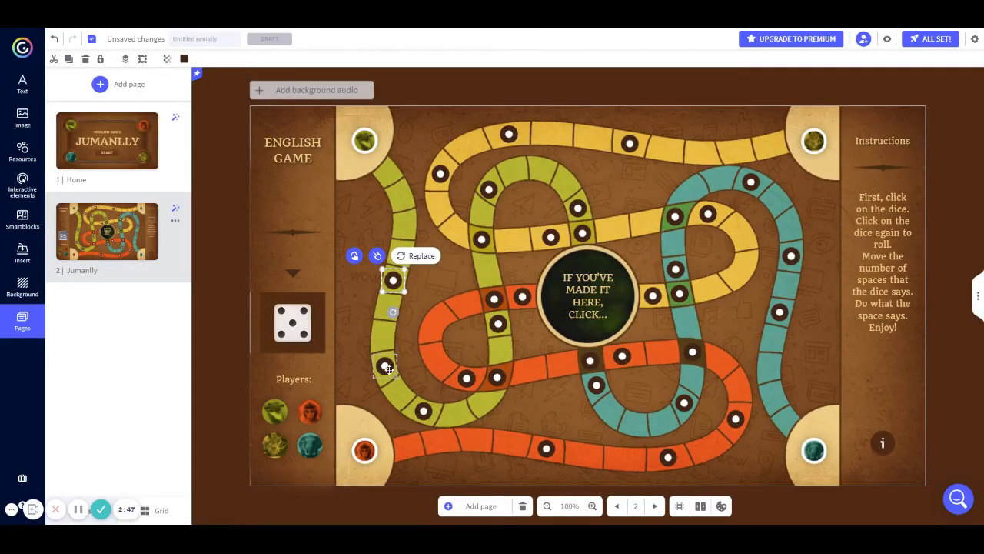
Step: Replace the window text of the second marker on the green path with "Name 5 animals that begin with S." and save it
left_click(386, 367)
left_click(346, 342)
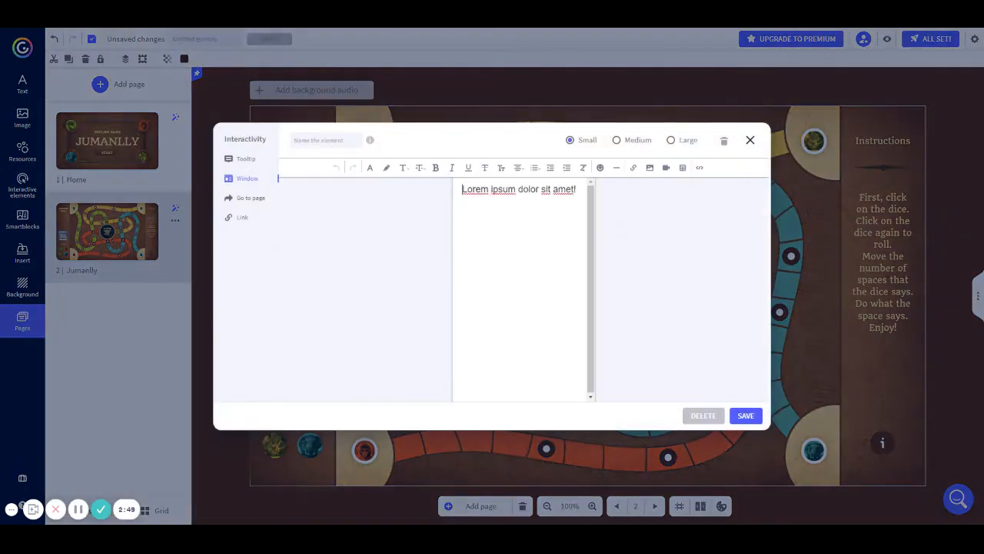
key("ctrl+shift+Left")
key("ctrl+shift+Left")
key("ctrl+shift+Left")
key("ctrl+shift+Left")
key("ctrl+shift+Left")
type("Nam")
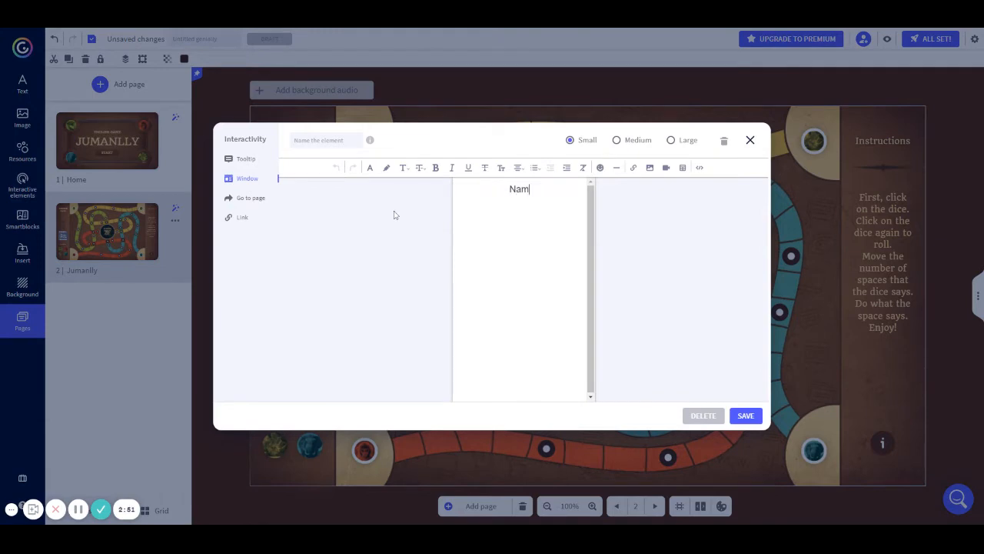
type("e 5 animals that begin ")
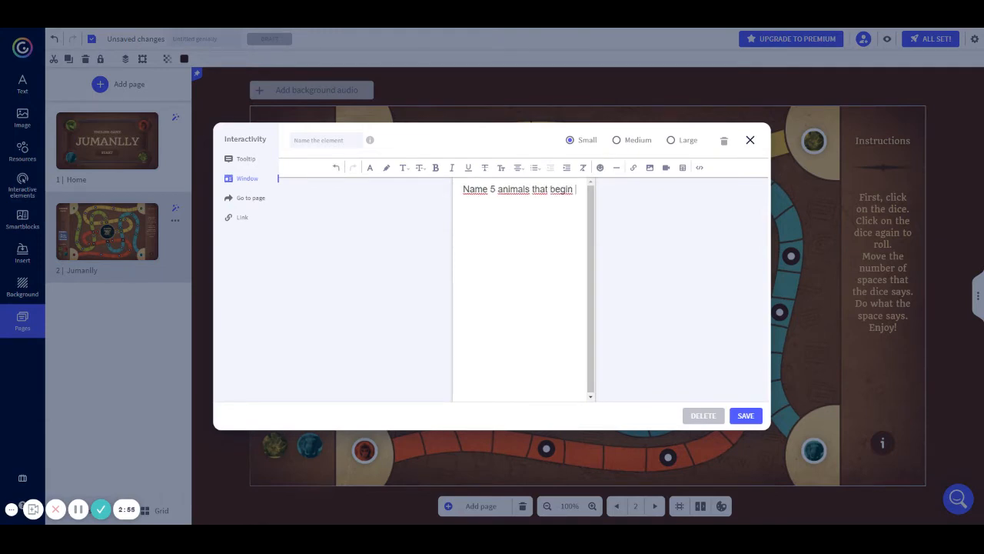
type("with S.")
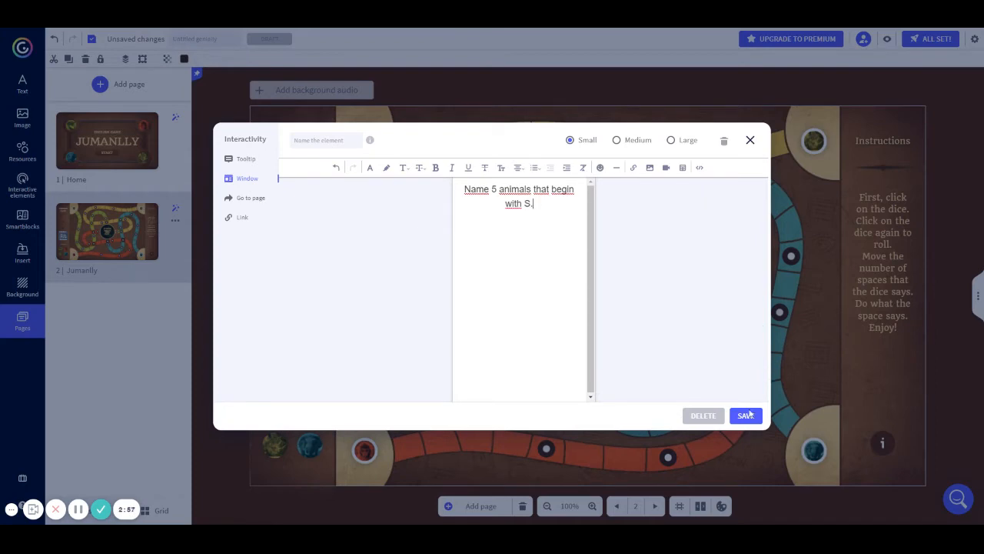
left_click(745, 415)
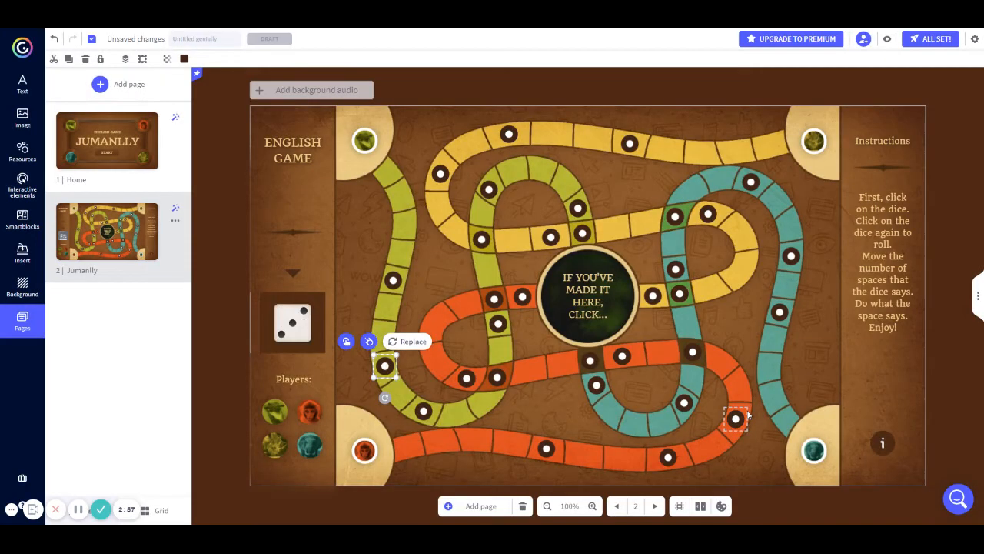
Step: Open the interactivity settings of the third marker on the green path and change its type to Tooltip
left_click(422, 409)
left_click(385, 387)
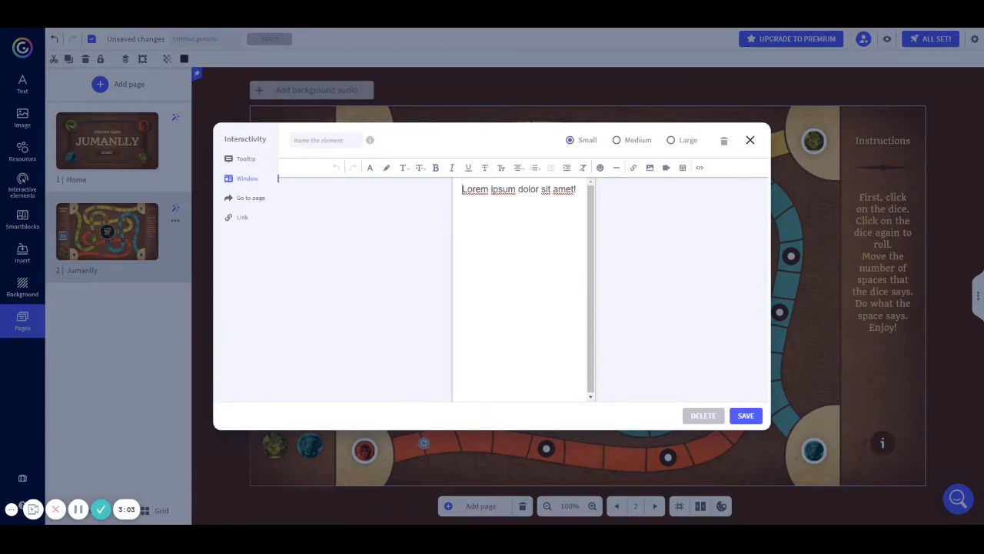
left_click_drag(574, 189, 447, 207)
left_click(575, 188)
left_click(246, 160)
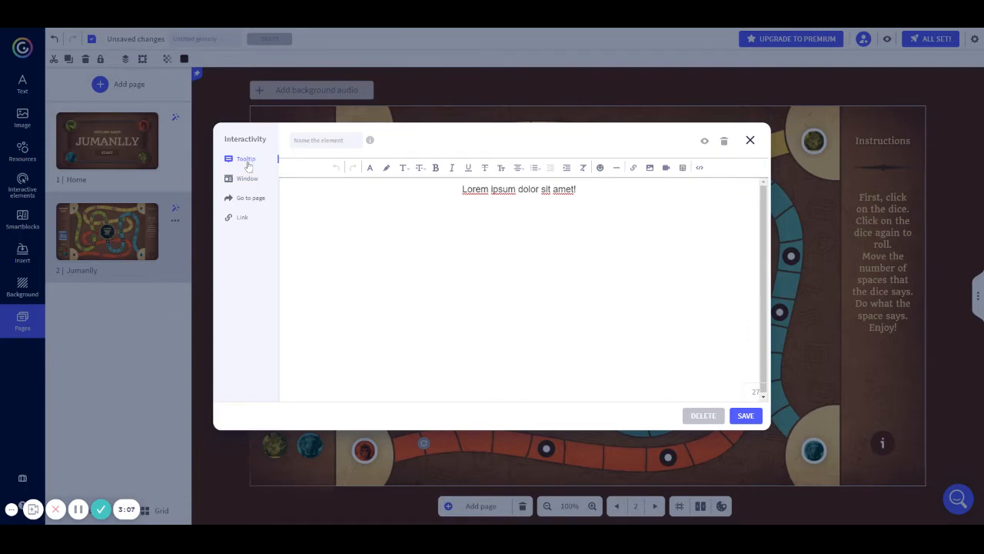
Step: Replace the tooltip's placeholder text with "Tell your groupmates about your daily routine." and save it
triple_click(576, 188)
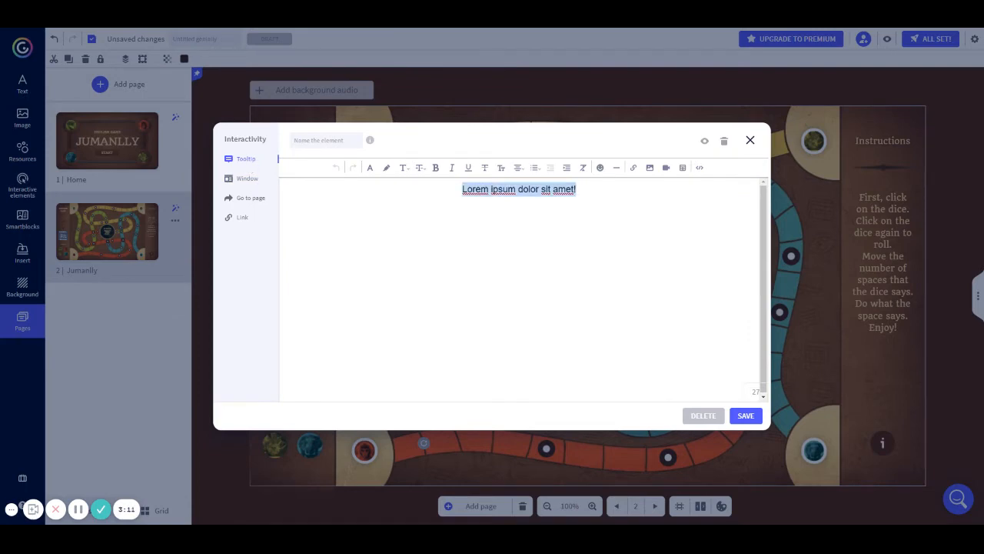
type("Tell your par")
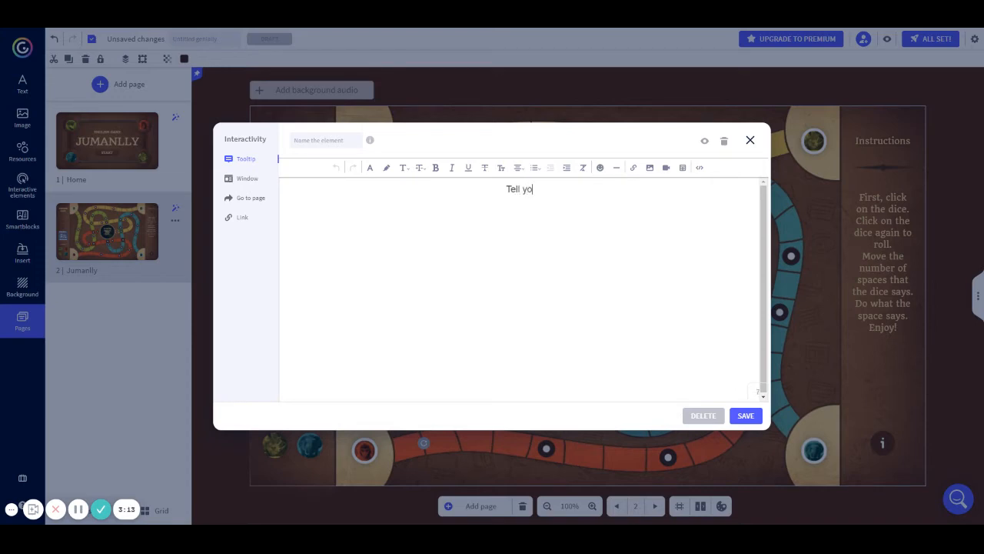
key("BackSpace")
key("BackSpace")
key("BackSpace")
type("groupmates")
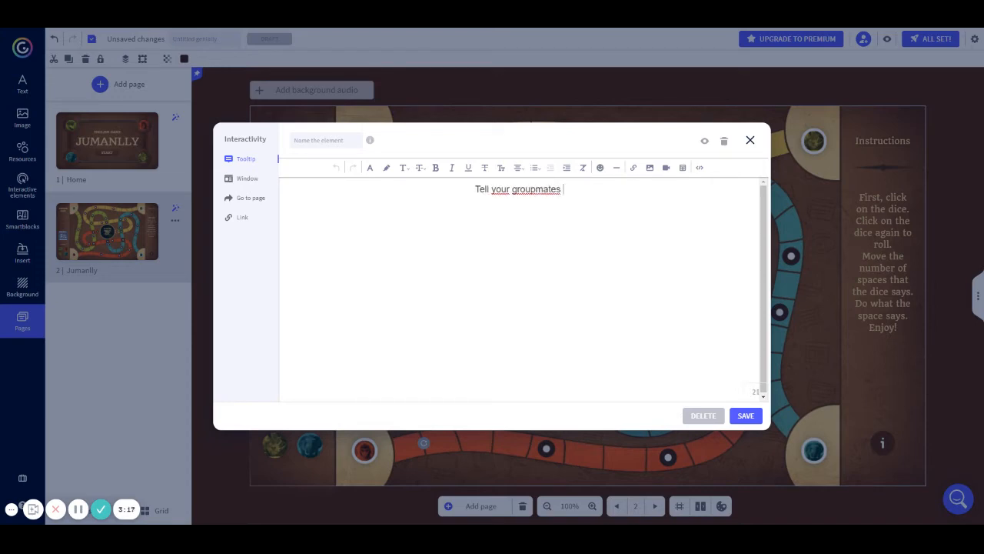
type(" about your ")
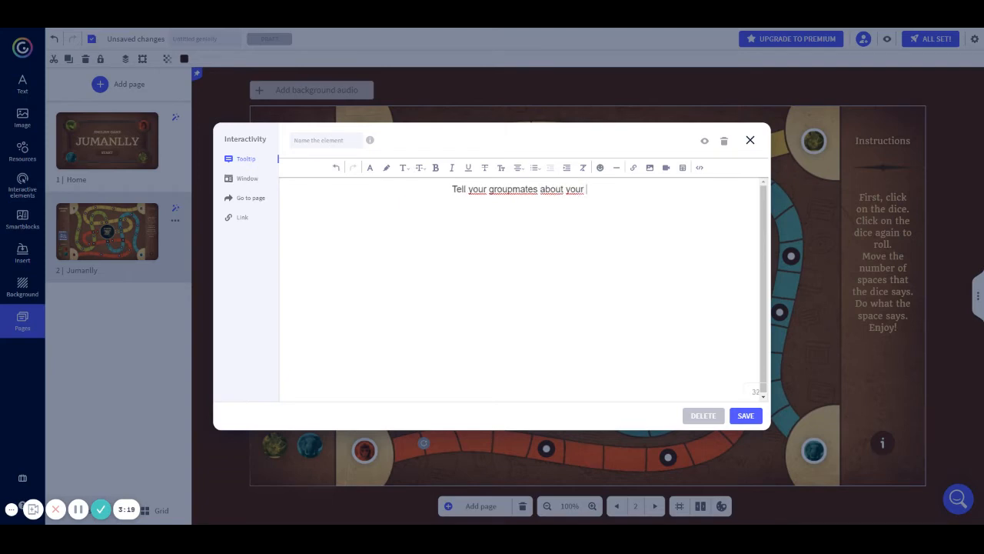
type("daily routine")
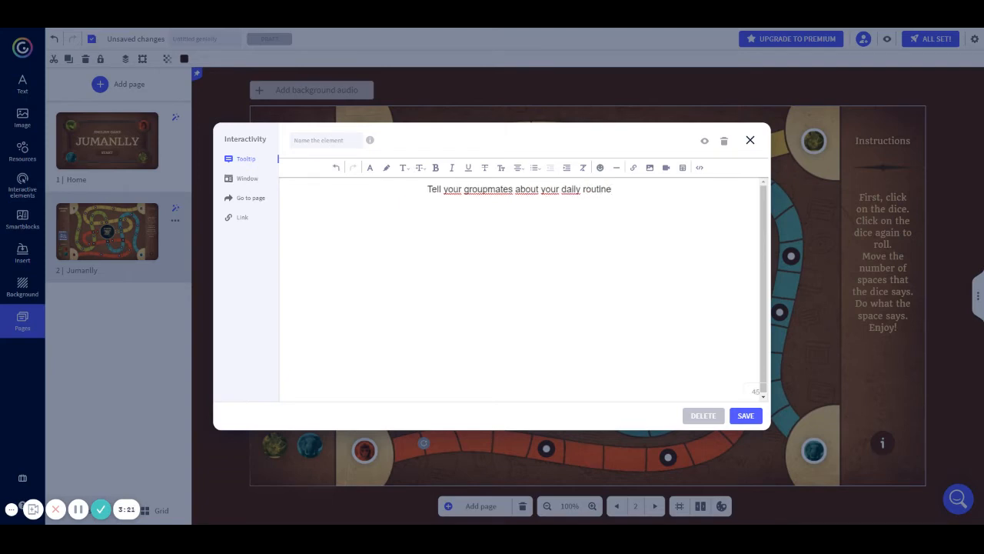
type(".")
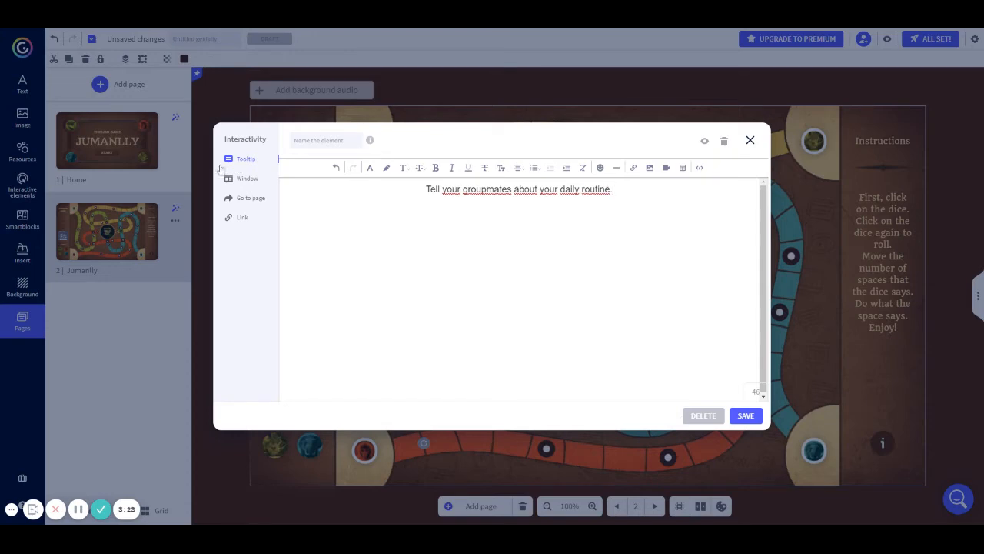
left_click(745, 416)
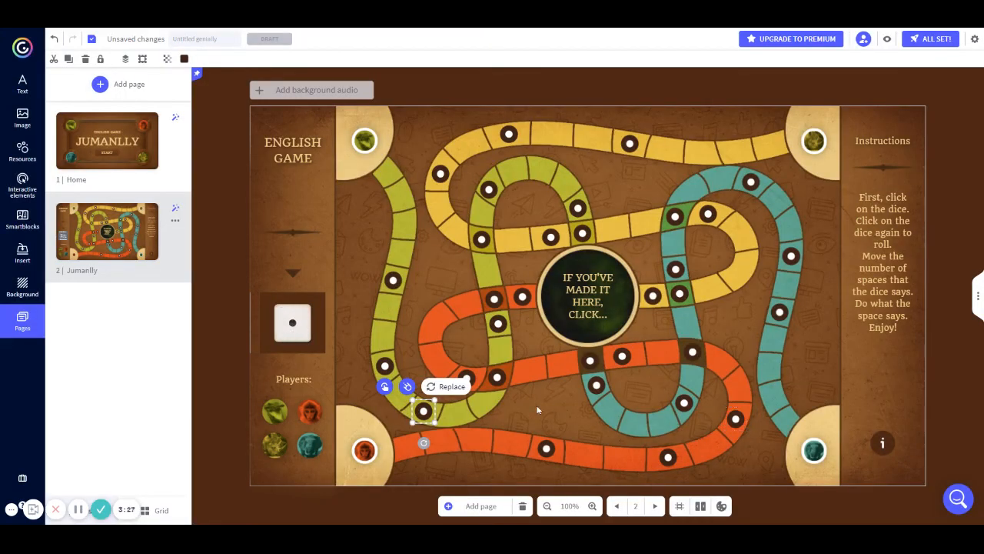
left_click(497, 377)
left_click(458, 353)
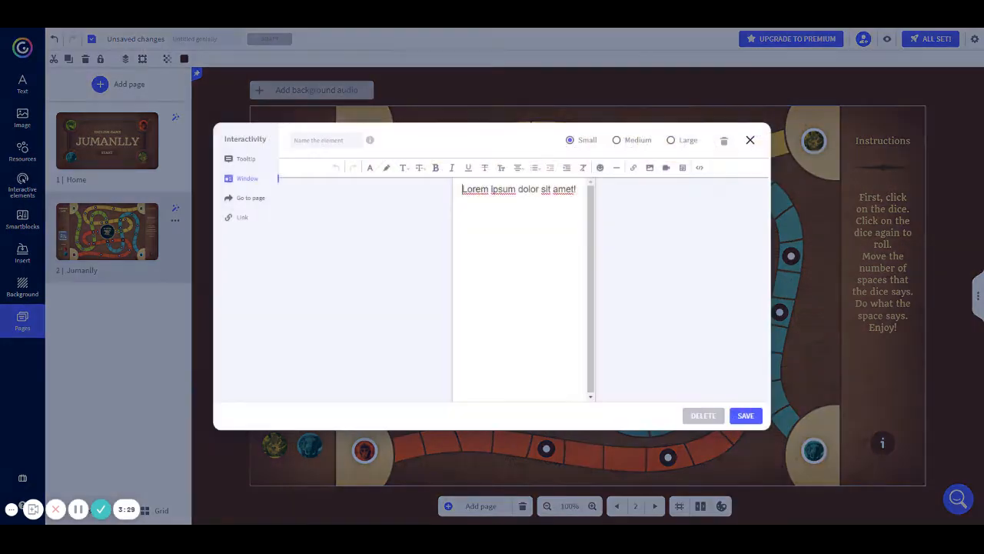
left_click(243, 219)
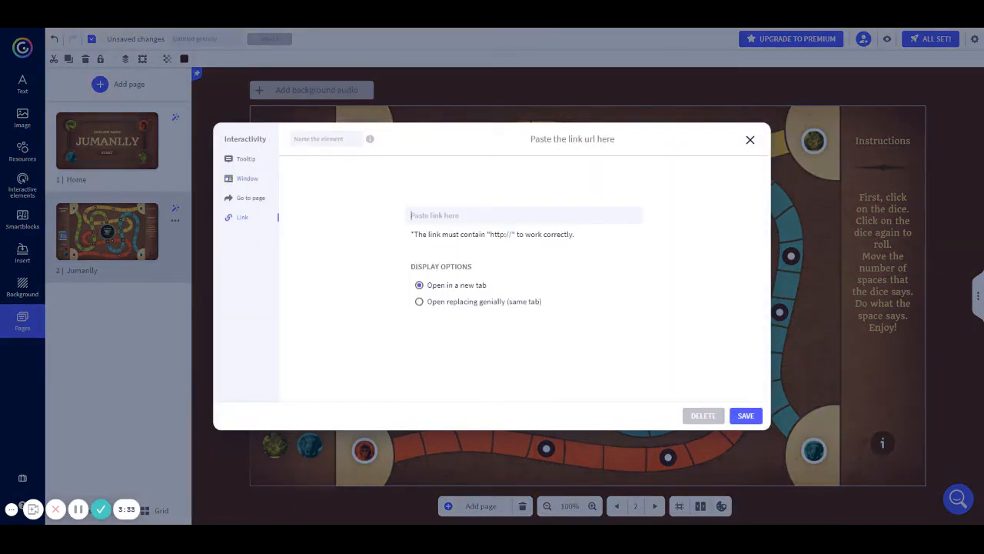
key("ctrl+v")
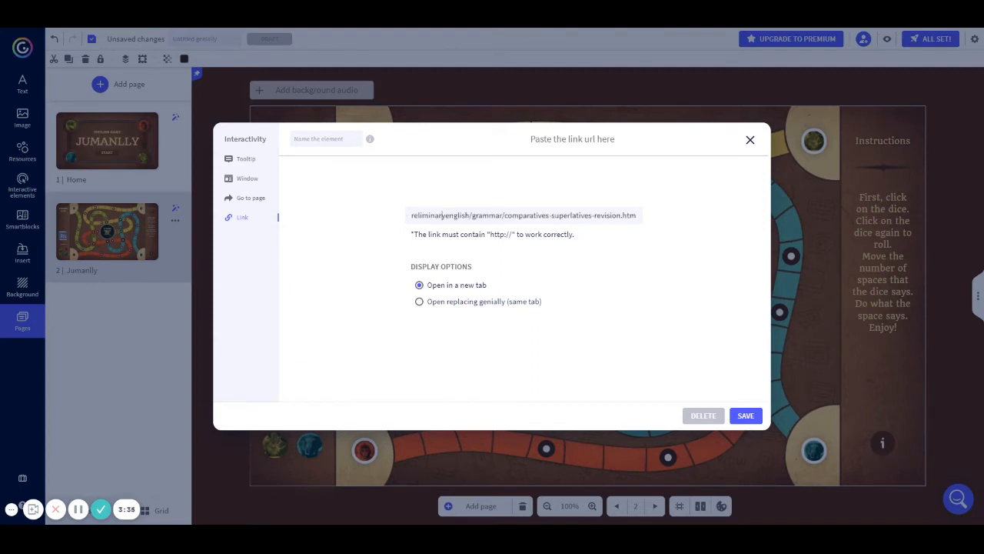
left_click_drag(443, 215, 348, 218)
left_click(486, 215)
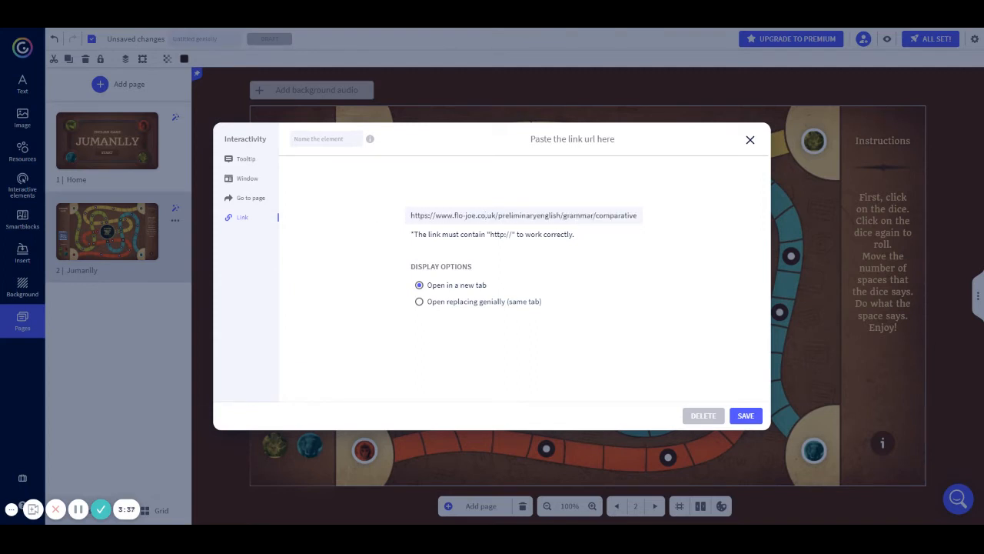
left_click(744, 416)
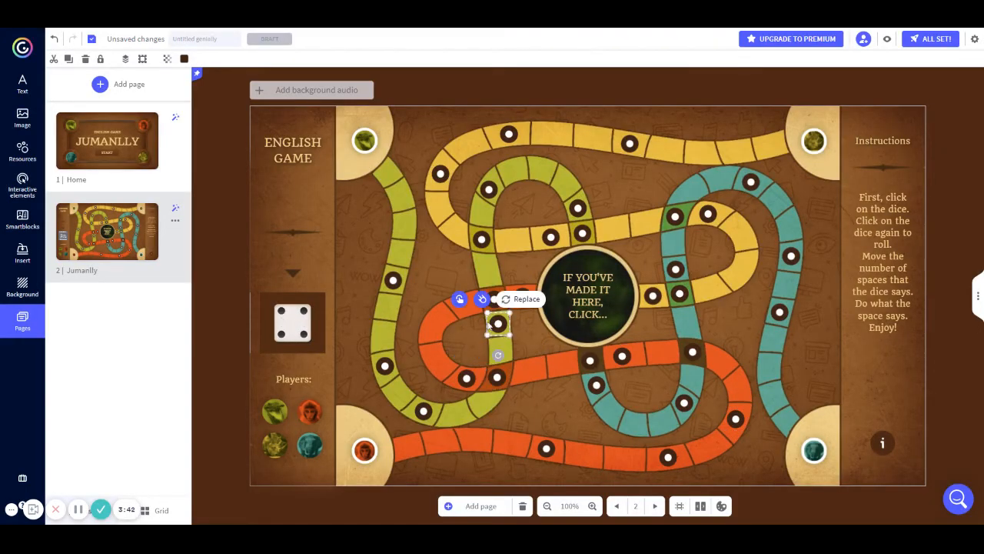
Step: Replace the window text of the green-path marker between the two orange crossings with "What is the past simple form of the verb "cut"?" and save it
left_click(459, 299)
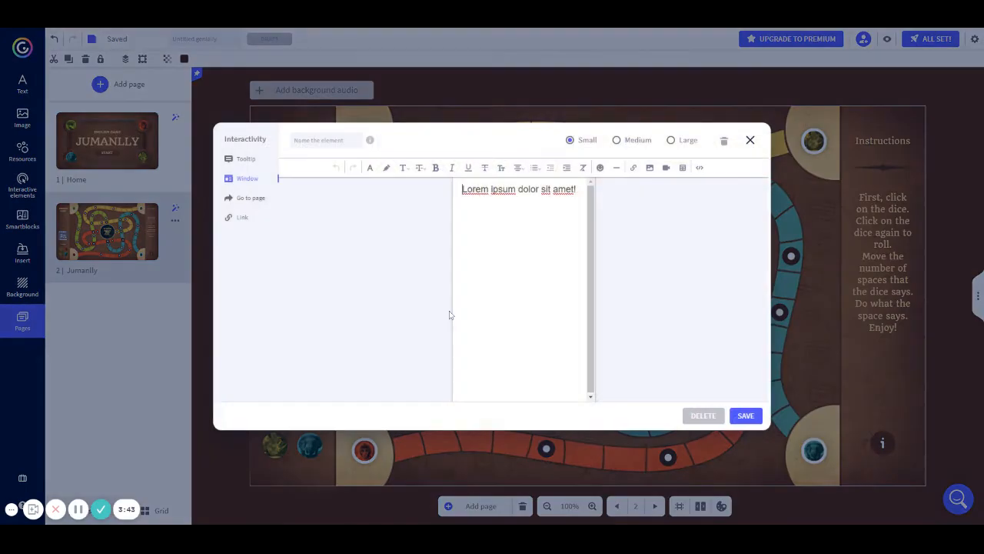
left_click(251, 199)
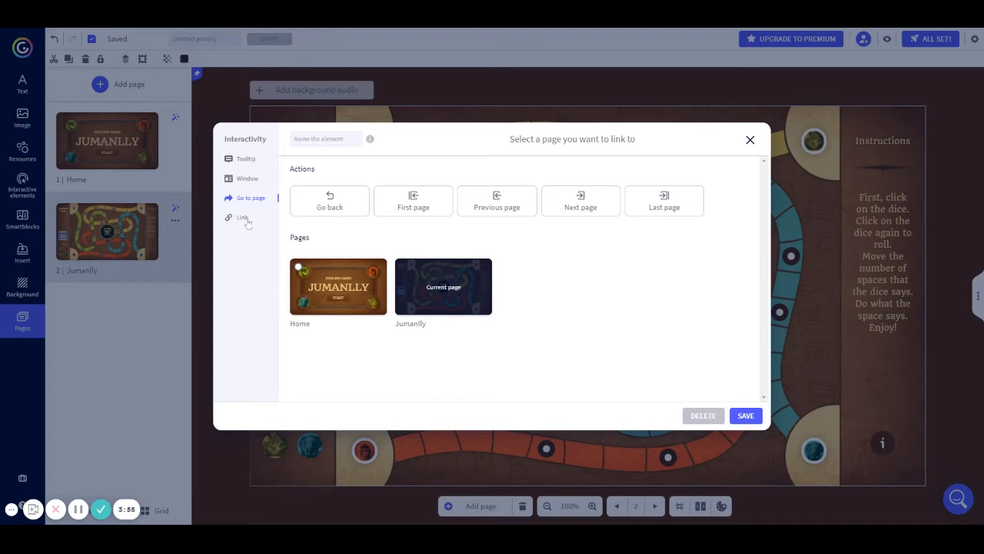
left_click(247, 179)
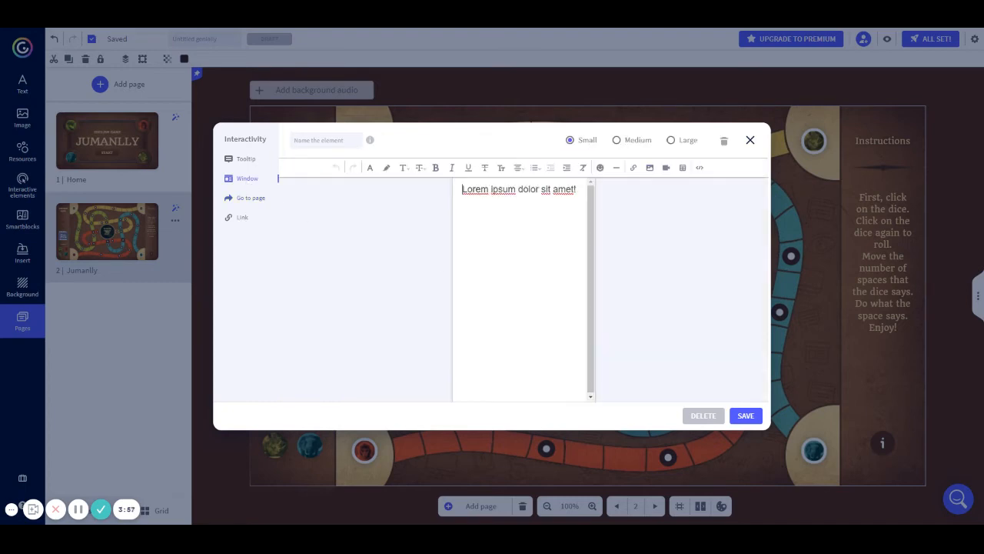
left_click_drag(576, 189, 401, 207)
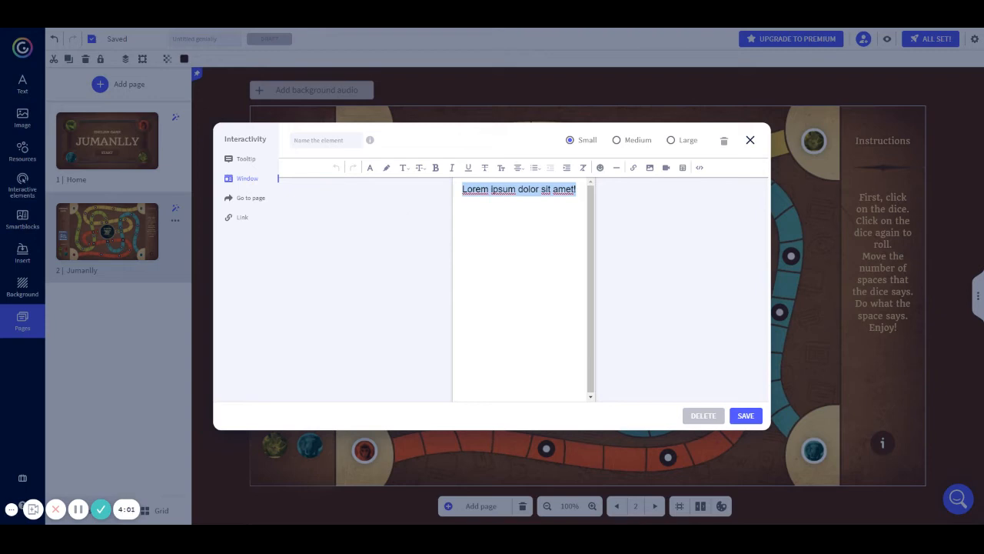
type("What is the ")
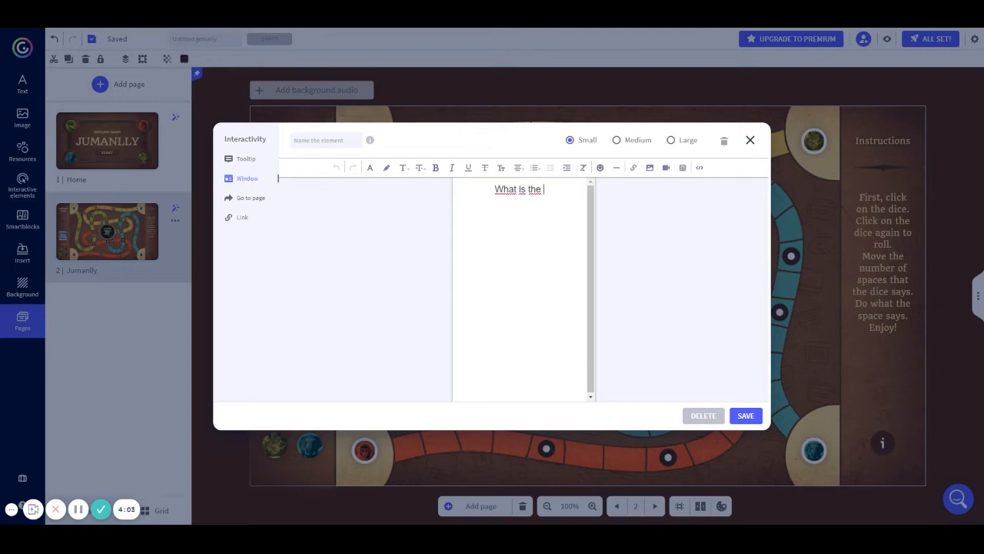
type("past simple form")
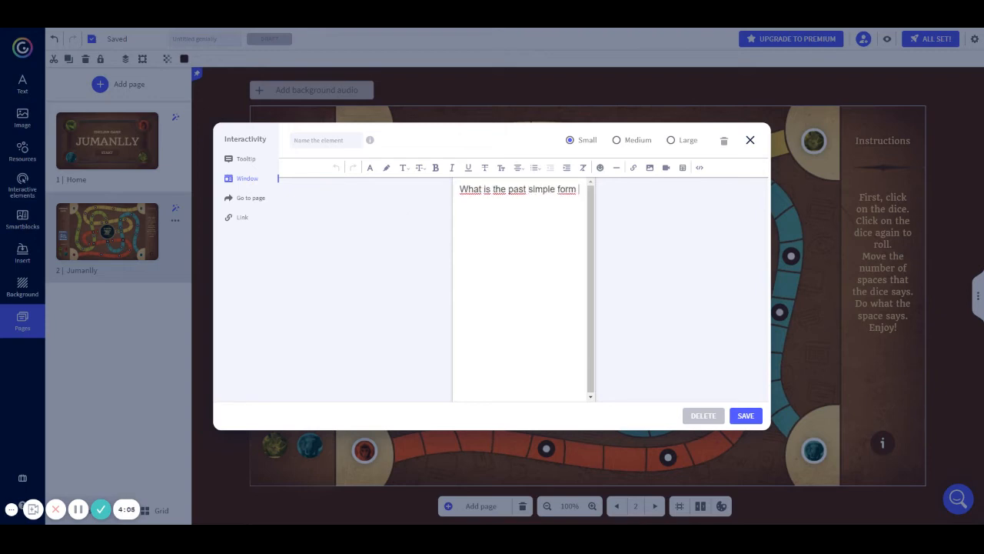
type(" of the ver")
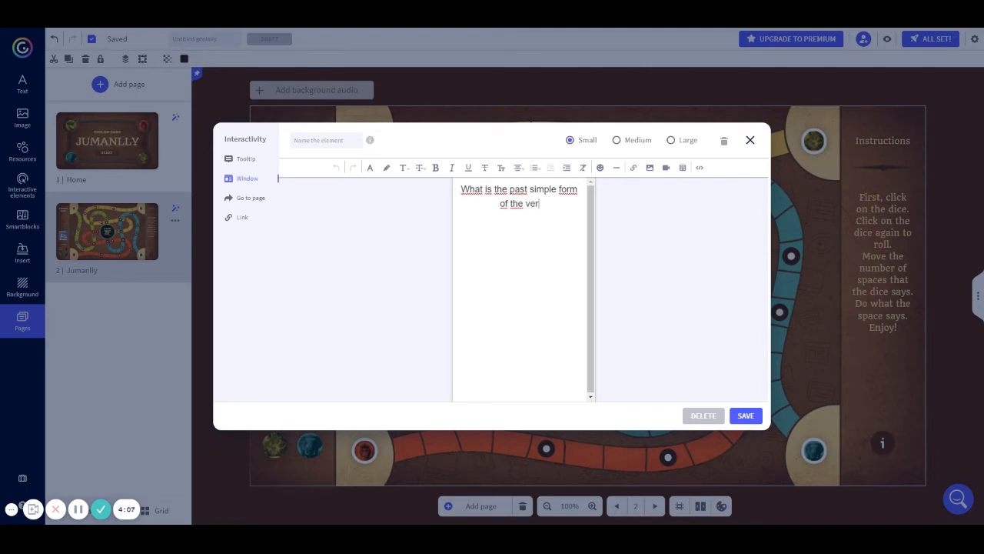
type("b \"cut\"?")
left_click(746, 415)
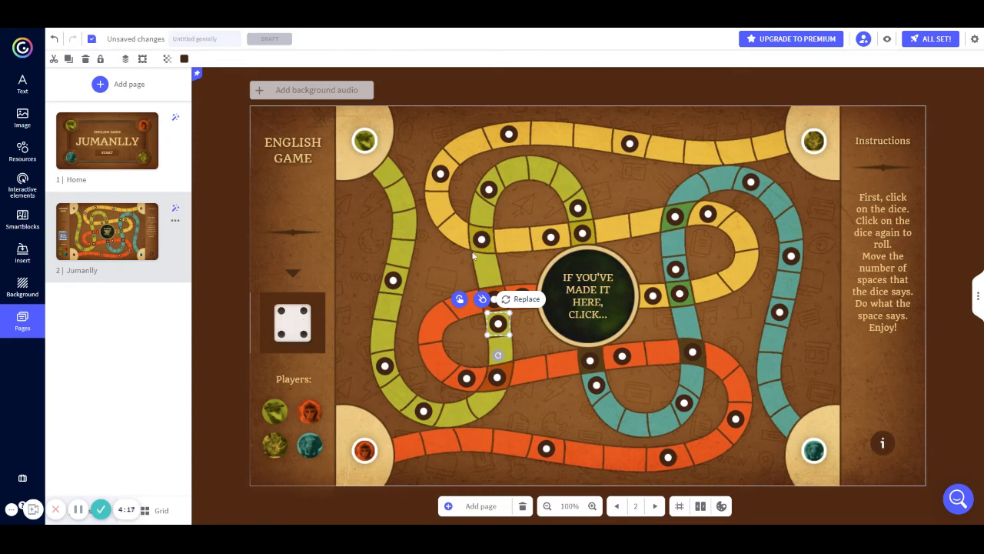
Step: Duplicate the marker at the green and yellow paths' left crossing and place the copy at the peak of the green loop
left_click(483, 238)
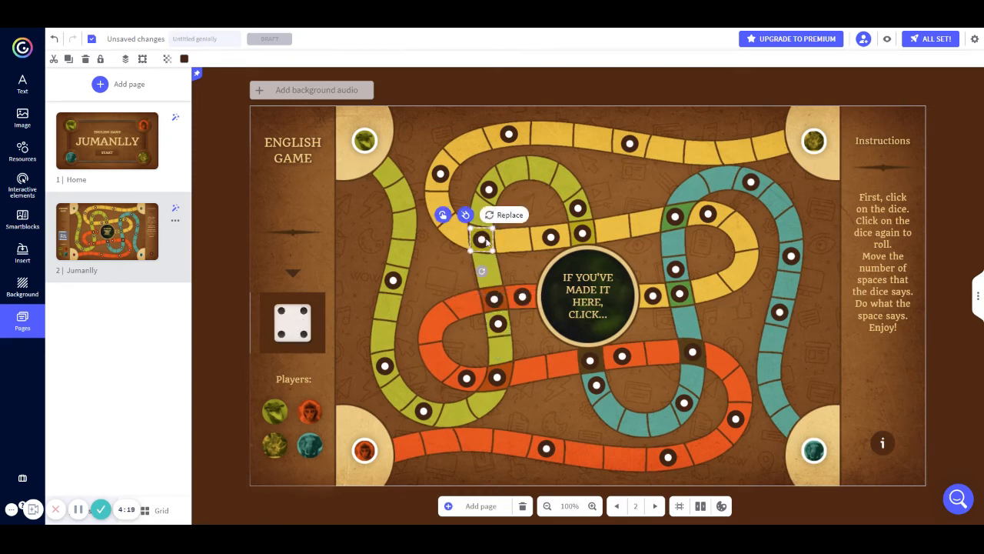
right_click(484, 240)
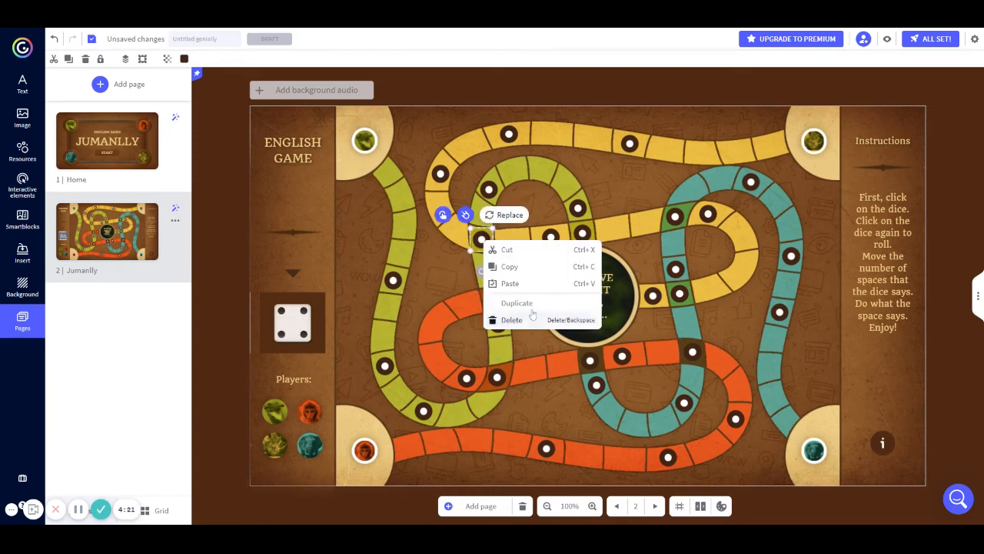
right_click(475, 239)
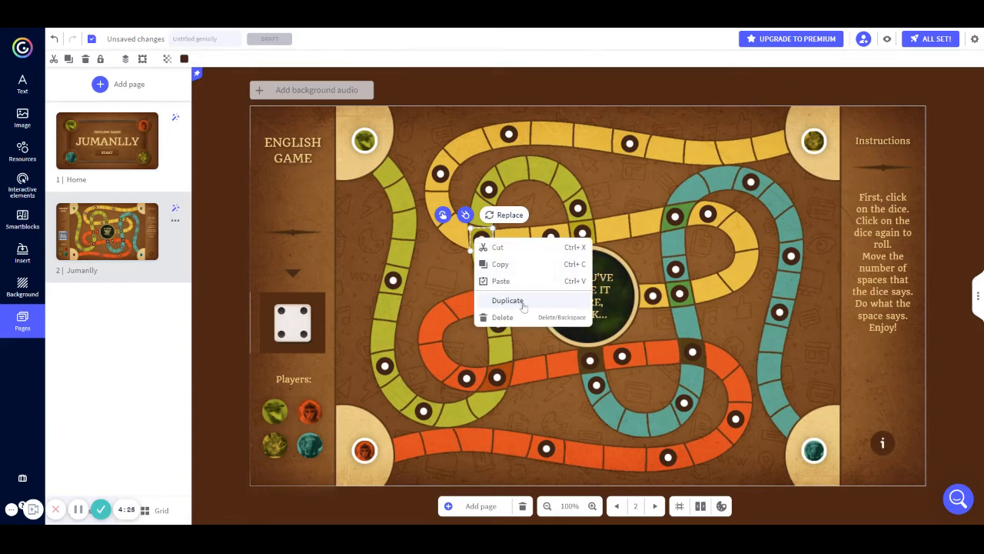
left_click(523, 301)
left_click_drag(481, 239, 542, 169)
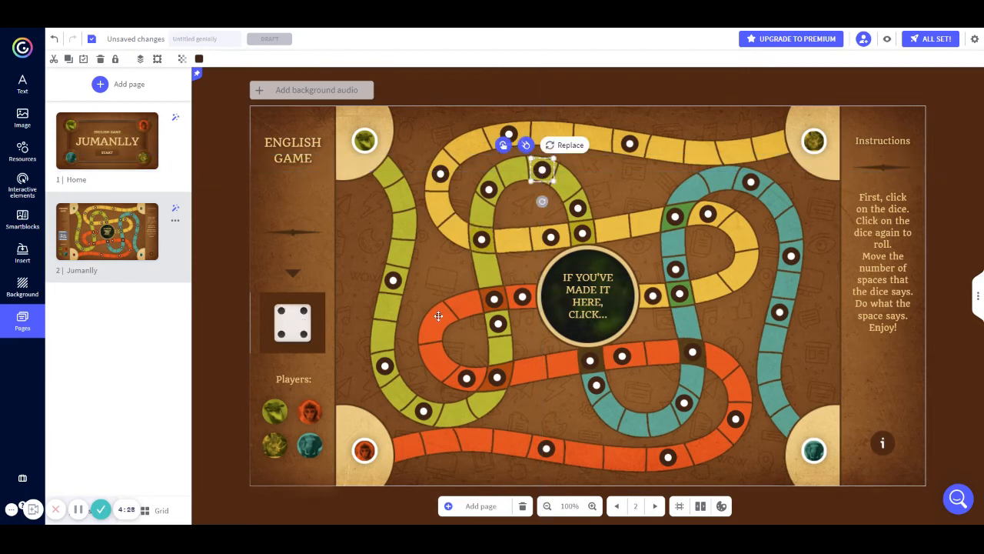
left_click(452, 263)
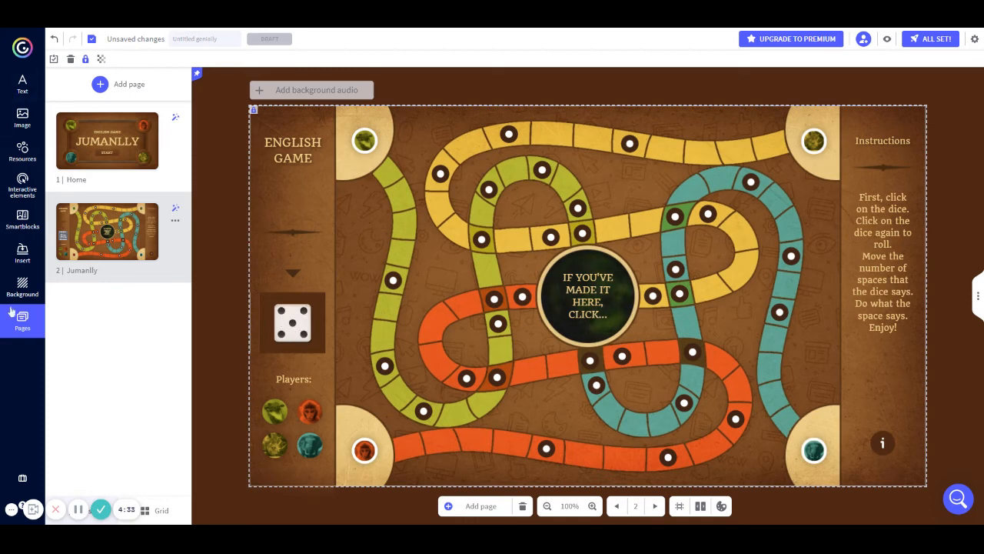
Step: Add a pink outlined microphone button from the interactive elements, shrink it to one space and place it on the yellow path's lower-right bend
left_click(31, 198)
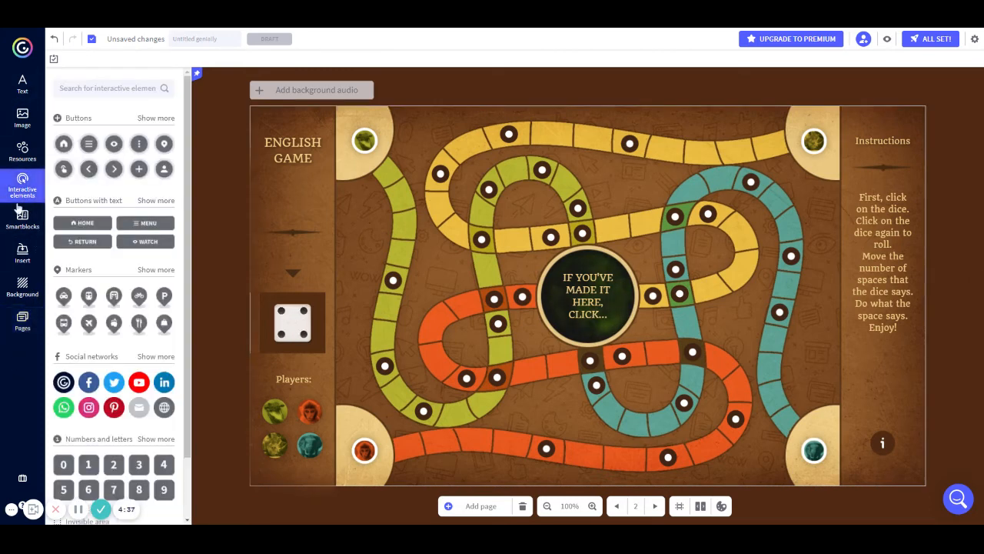
left_click(166, 119)
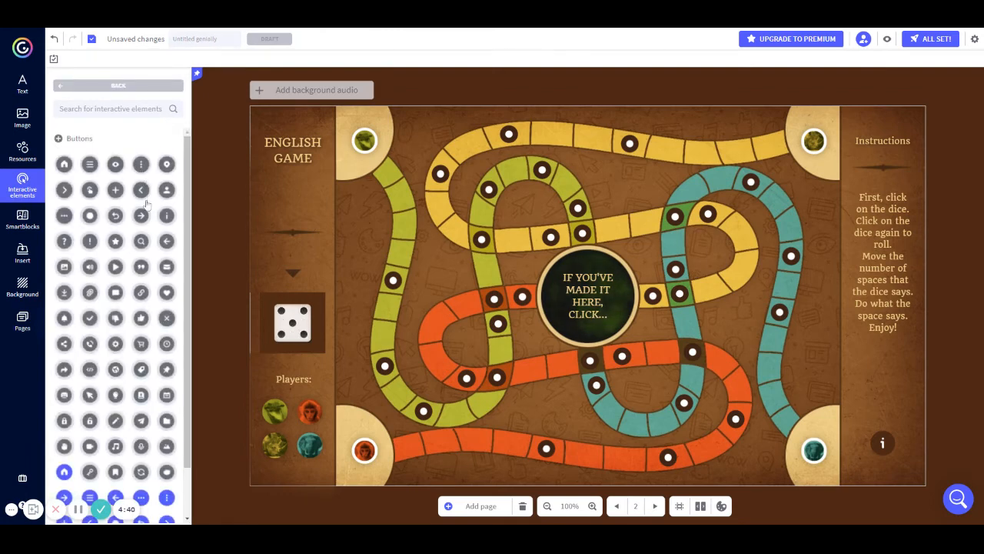
scroll(146, 202, "down", 10)
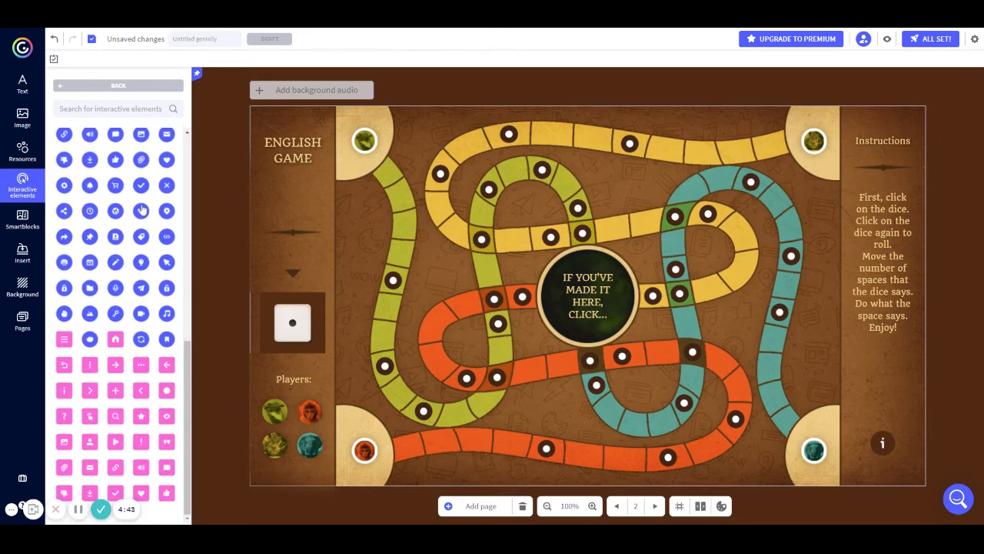
scroll(142, 209, "down", 5)
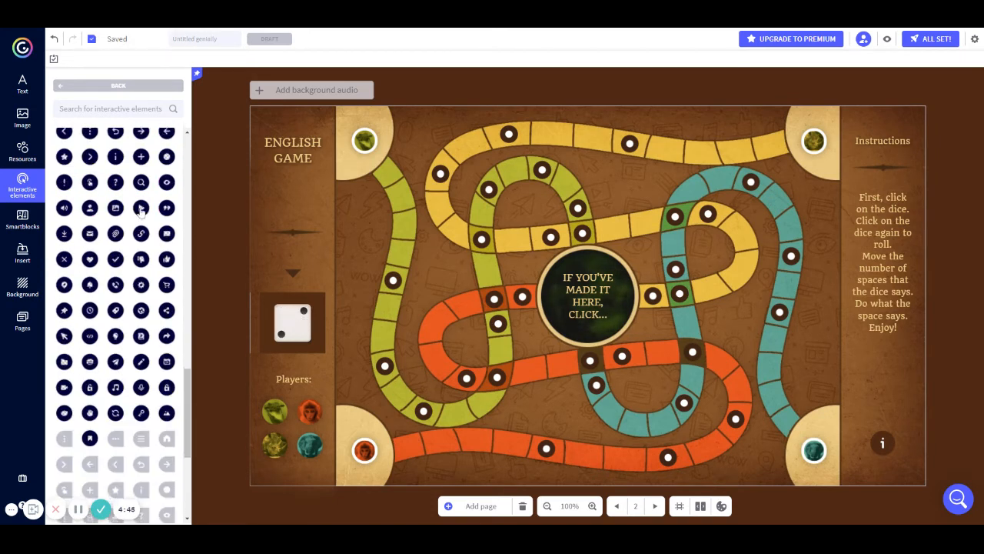
scroll(143, 215, "down", 2)
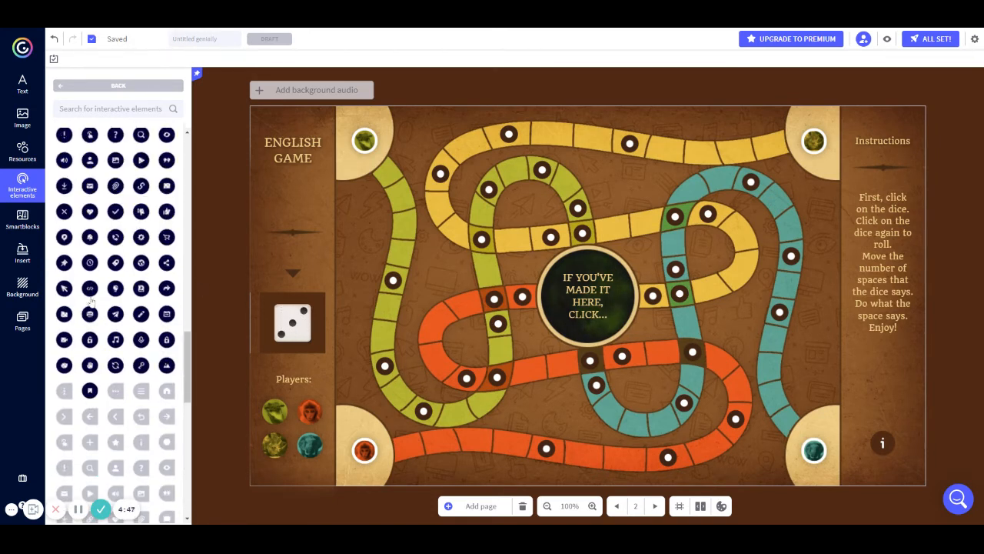
scroll(91, 301, "down", 10)
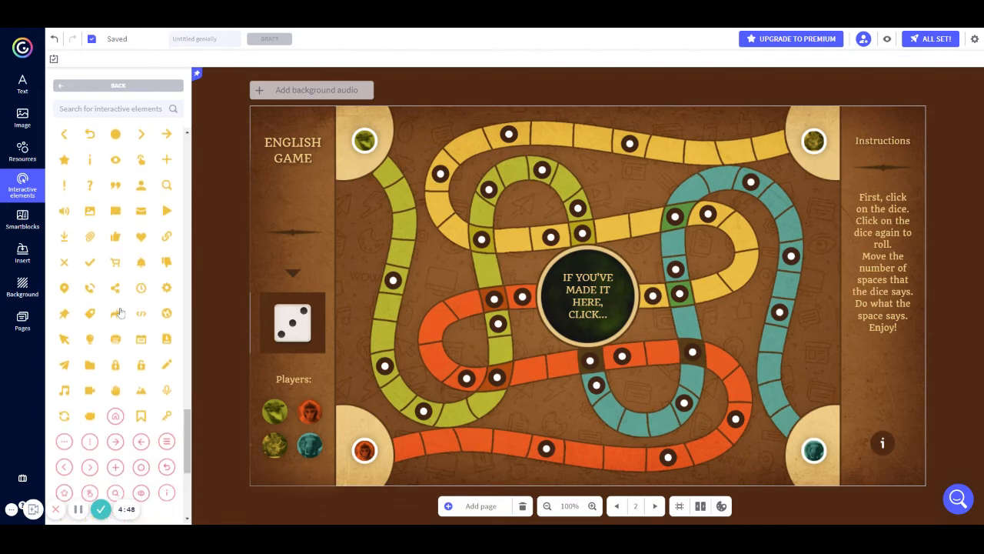
scroll(119, 311, "down", 5)
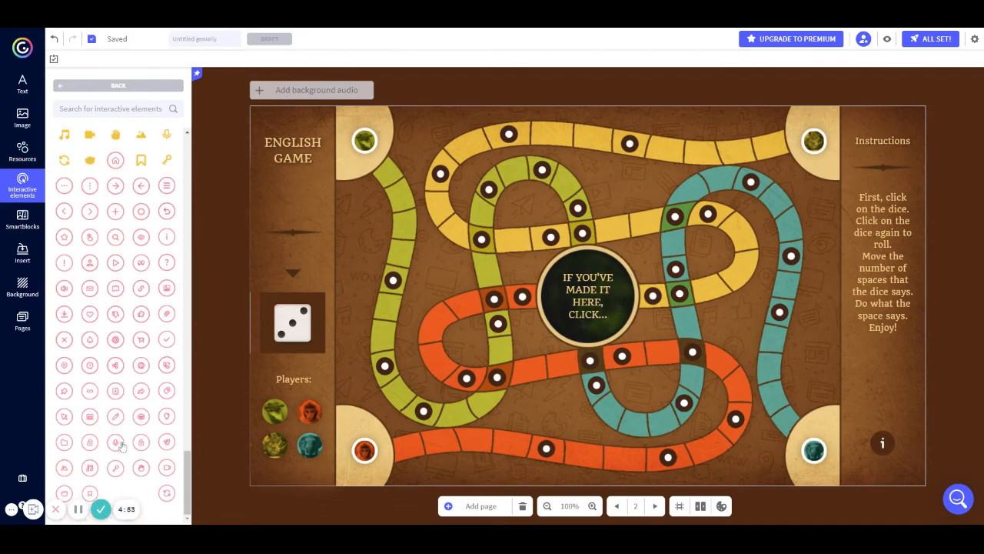
left_click(119, 447)
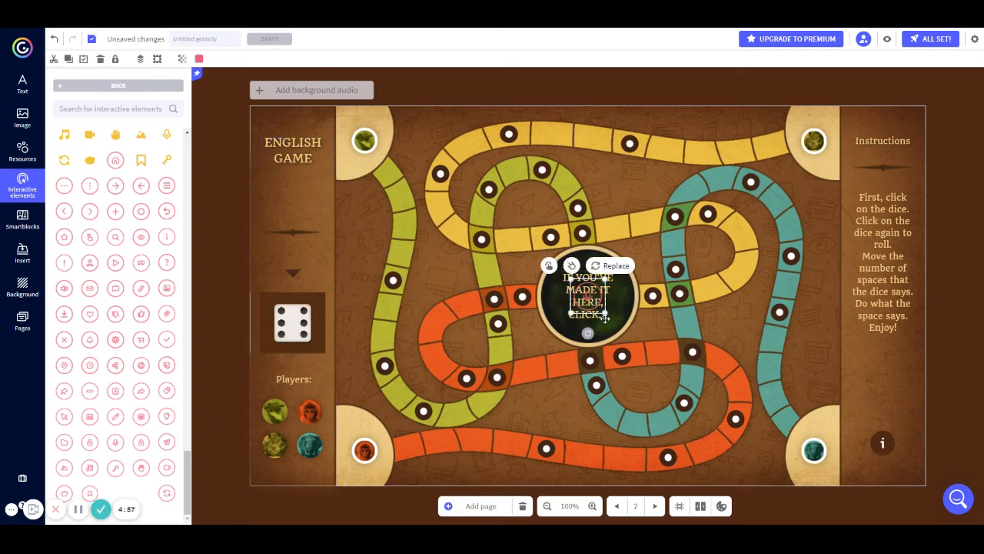
left_click_drag(605, 313, 710, 288)
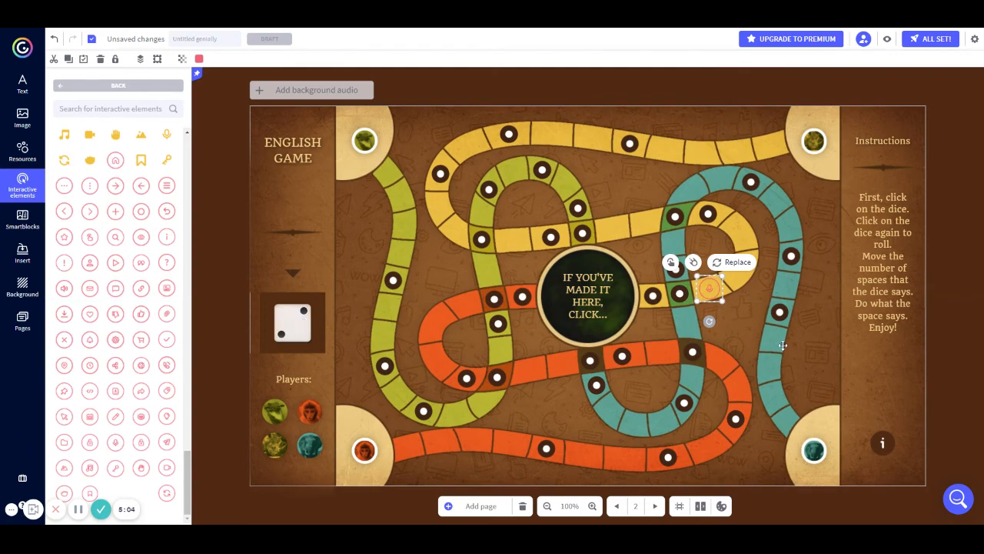
Step: Give the microphone button a Window interactivity with the text "Speak for 30 seconds about your family." and save it
left_click(671, 263)
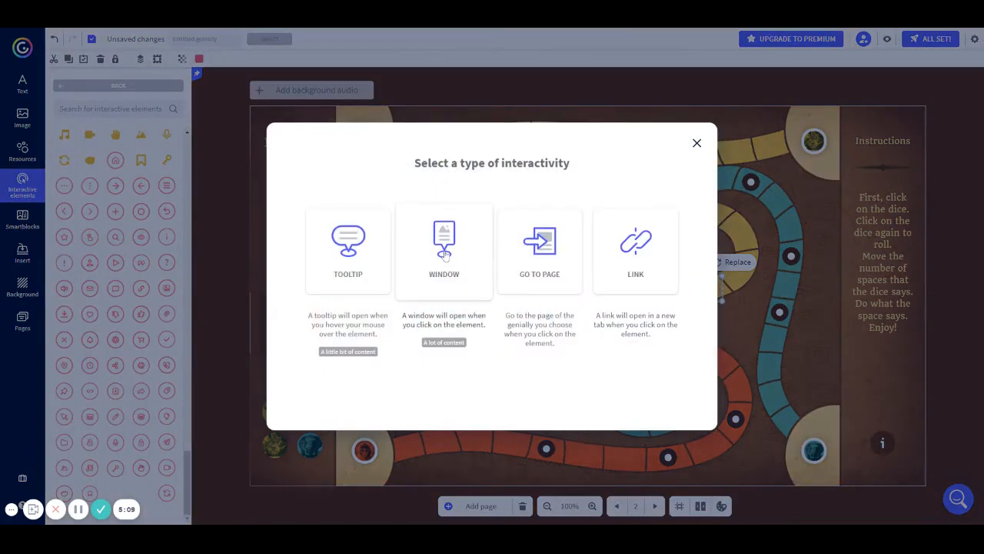
left_click(443, 257)
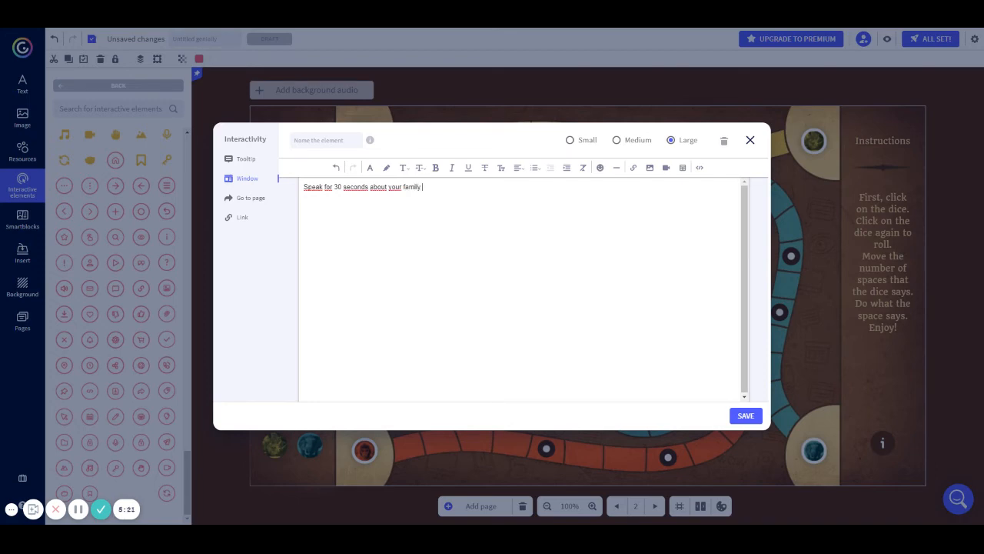
left_click(745, 415)
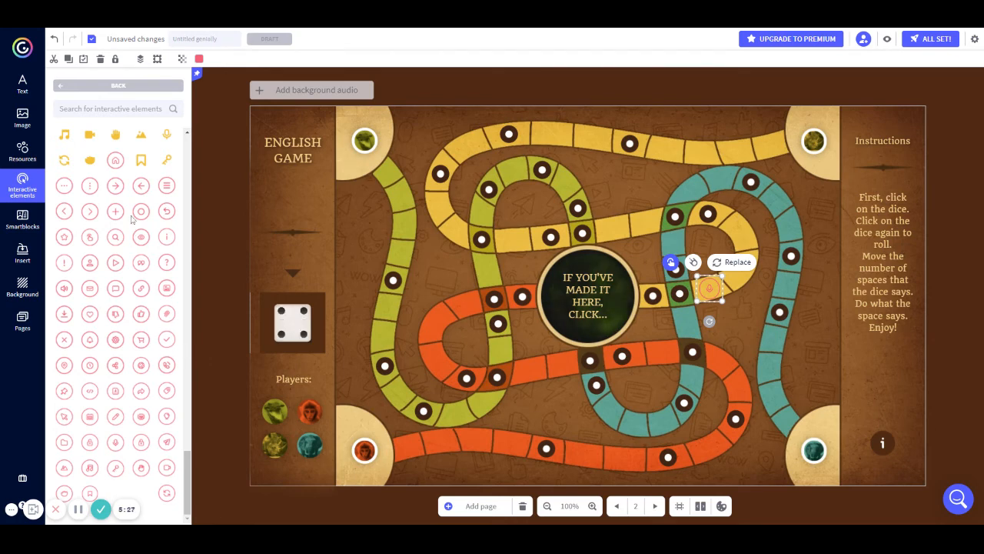
Step: Place a small pink outlined cross button on the yellow path's left bend and give it the tooltip "Go back to the start!"
left_click(141, 365)
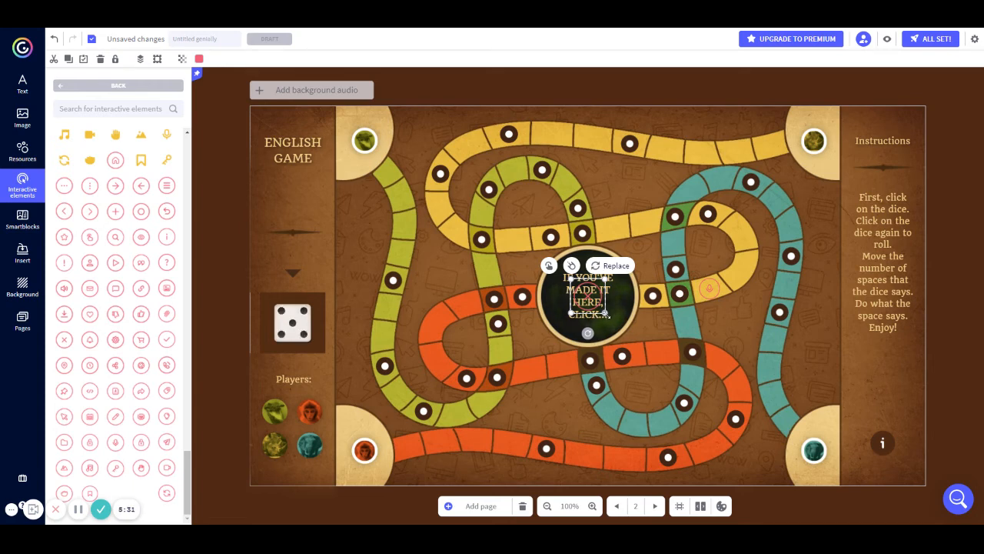
left_click_drag(605, 313, 440, 209)
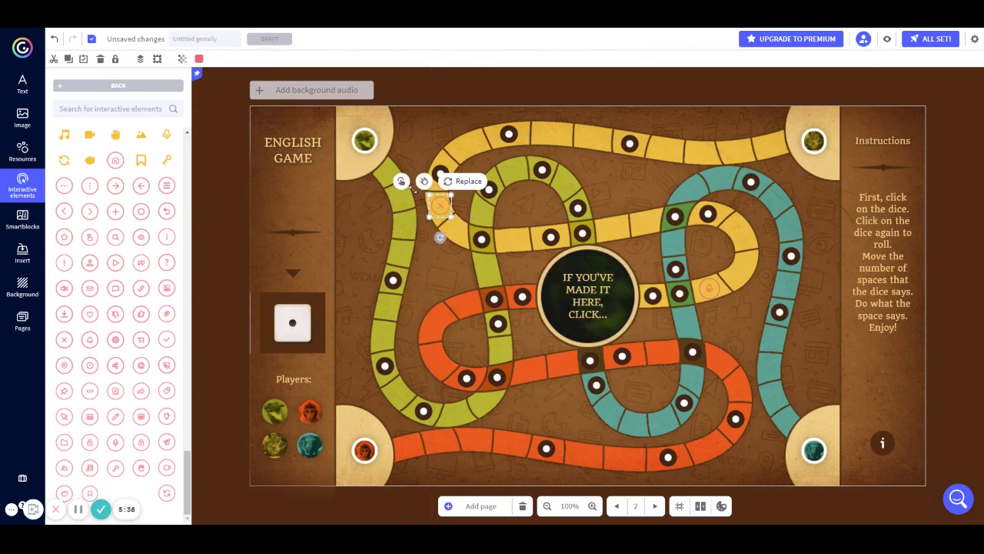
left_click(403, 188)
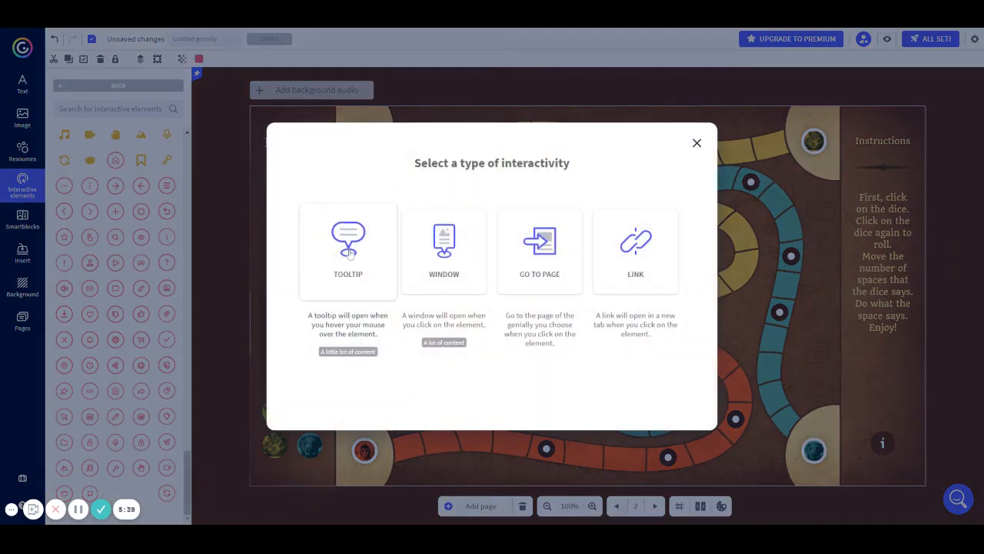
left_click(350, 252)
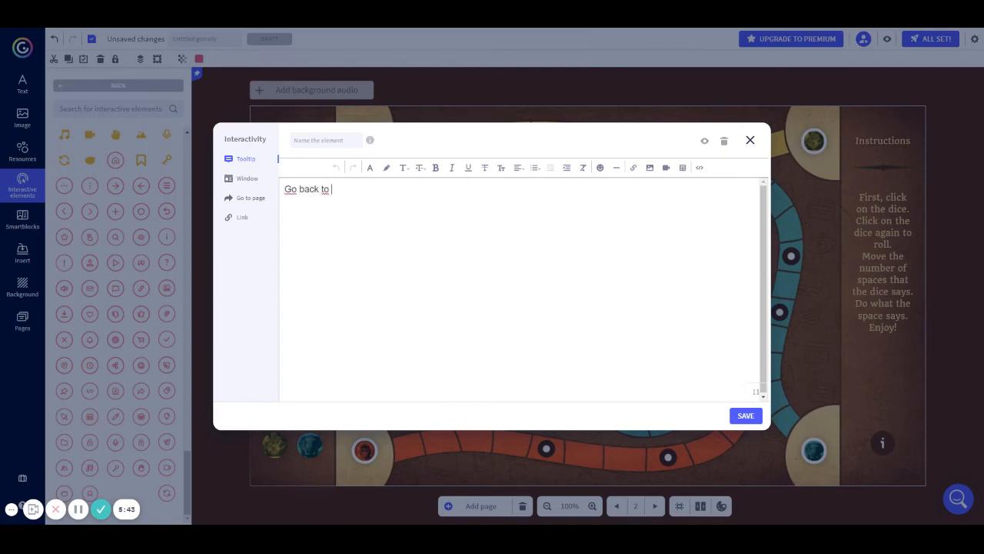
type("Go back to the start!")
left_click(760, 418)
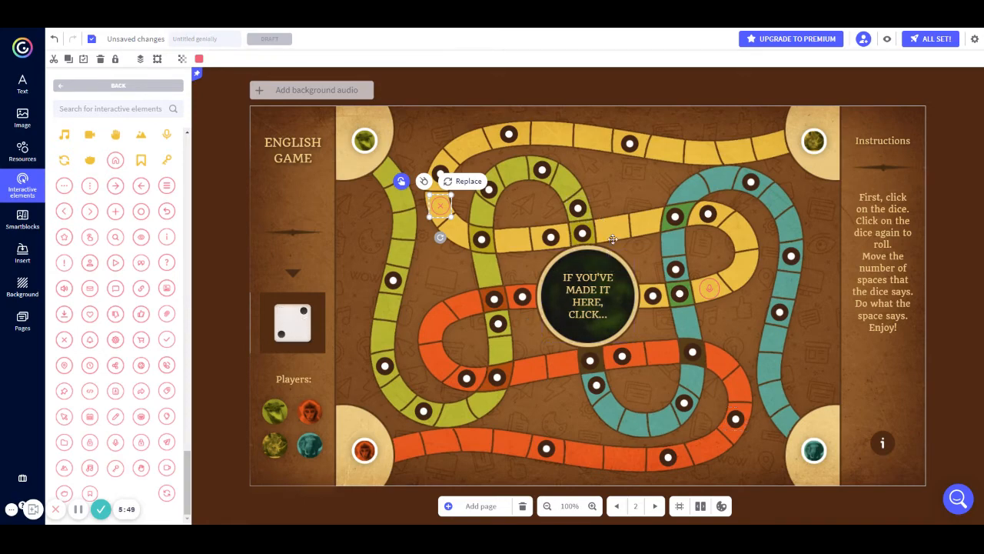
Step: Open the preview of the board, naming the genially "English Game"
left_click(887, 44)
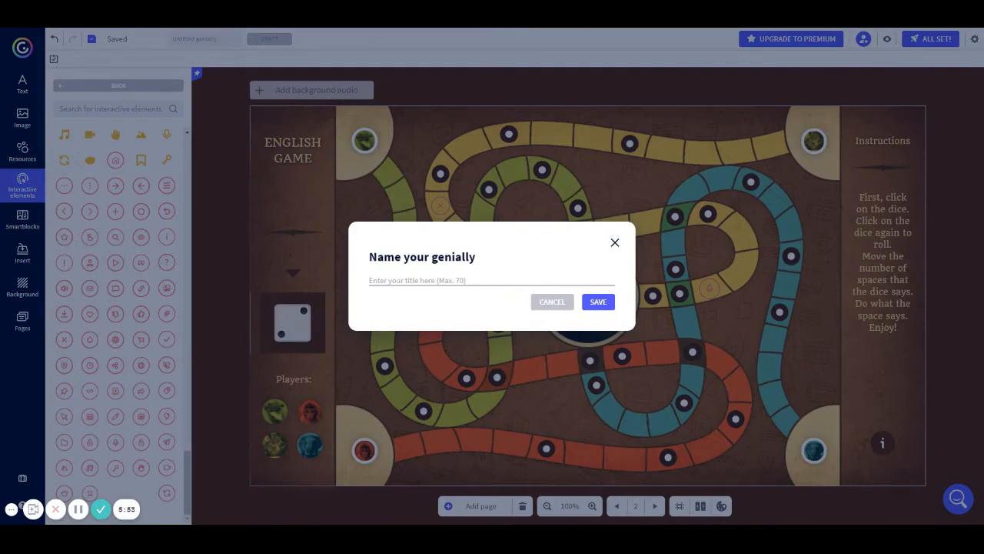
type("English Game")
left_click(599, 304)
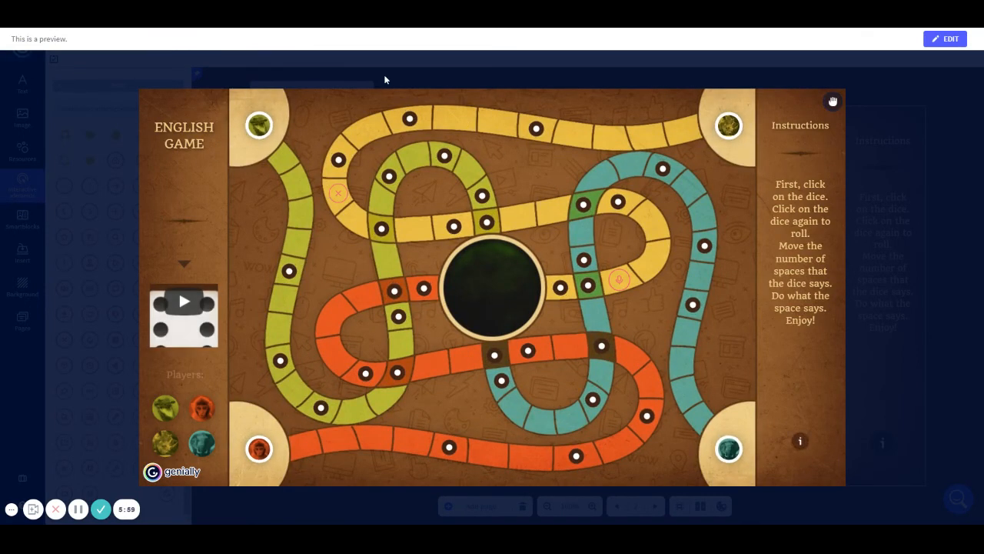
Step: Test the game by rolling the dice, moving the green player's piece along its path and opening the first green marker's question
left_click(184, 305)
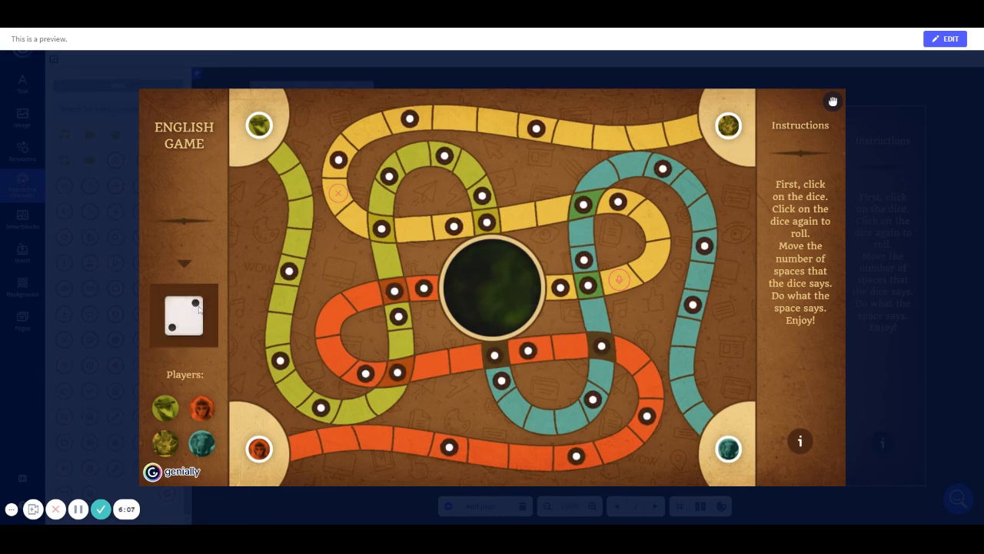
left_click_drag(259, 125, 297, 183)
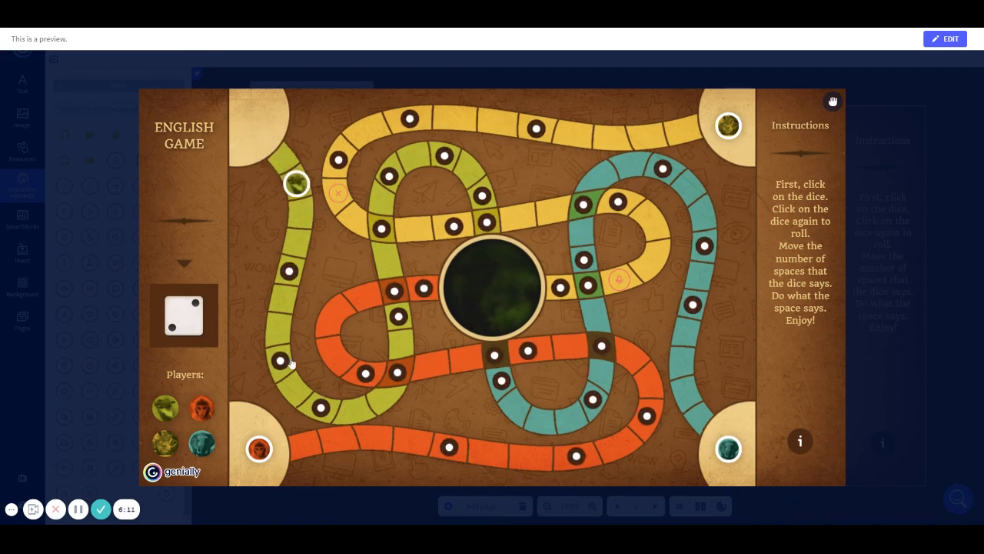
left_click(290, 273)
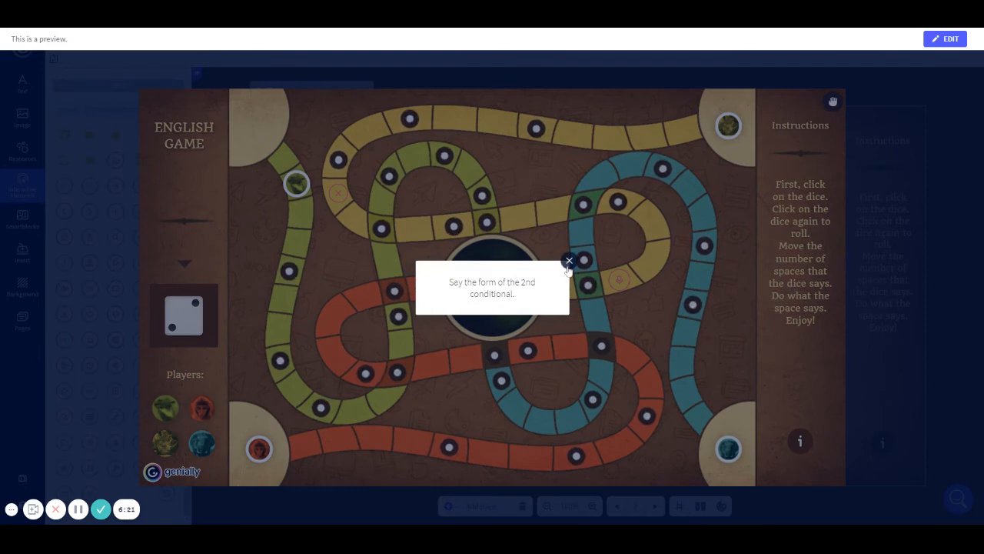
Step: Test the green path's lower markers in the preview, viewing their question windows and tooltips and closing each opened window
left_click(569, 262)
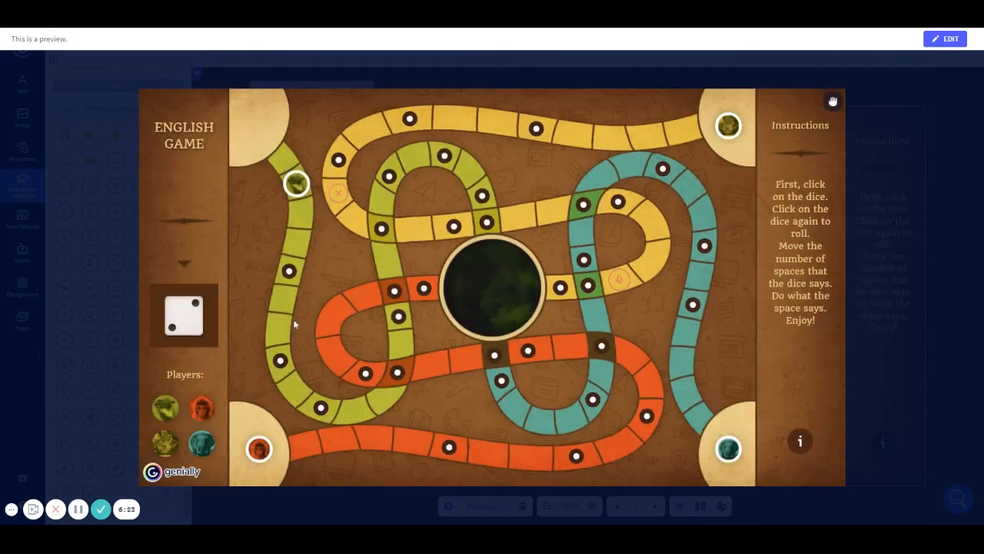
left_click(280, 366)
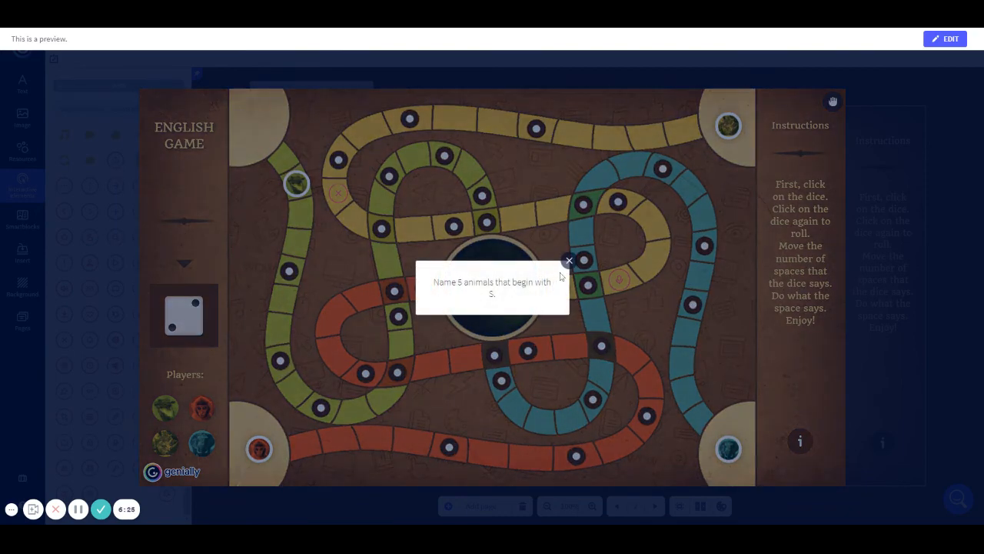
left_click(569, 261)
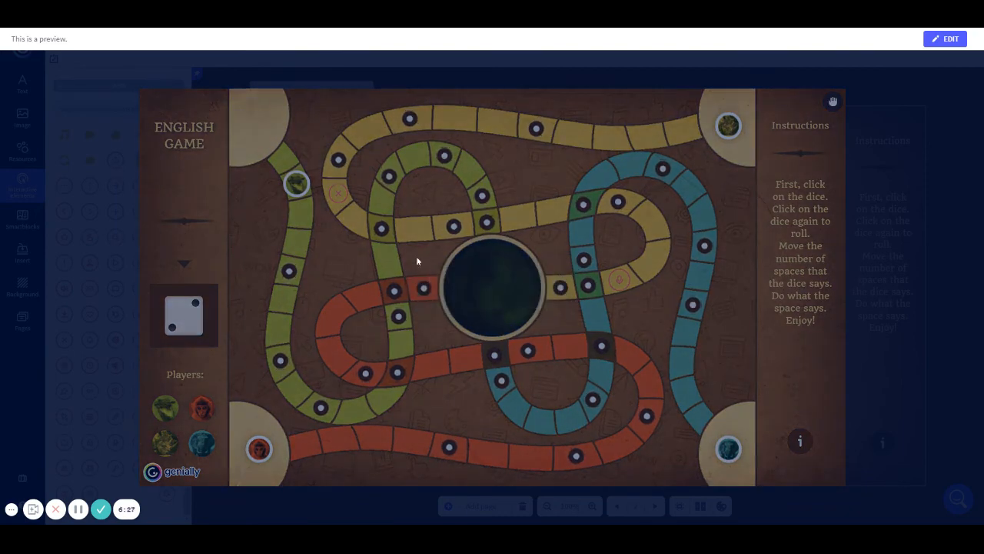
mouse_move(322, 410)
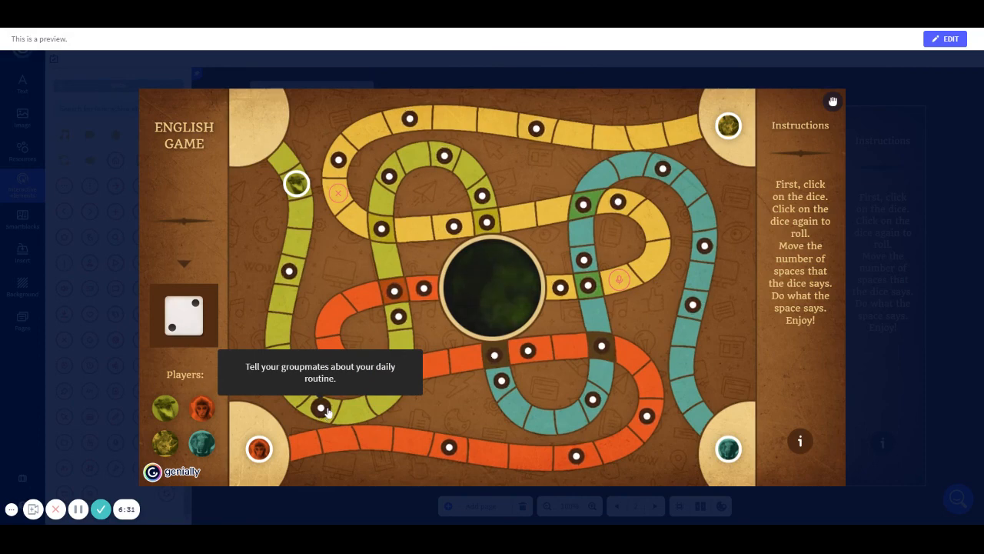
left_click(280, 363)
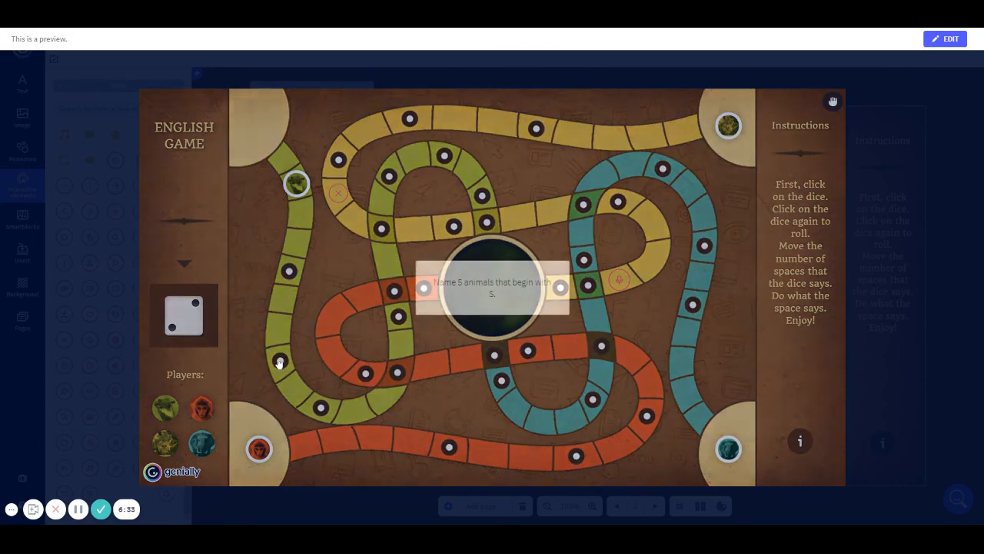
left_click(569, 262)
mouse_move(321, 410)
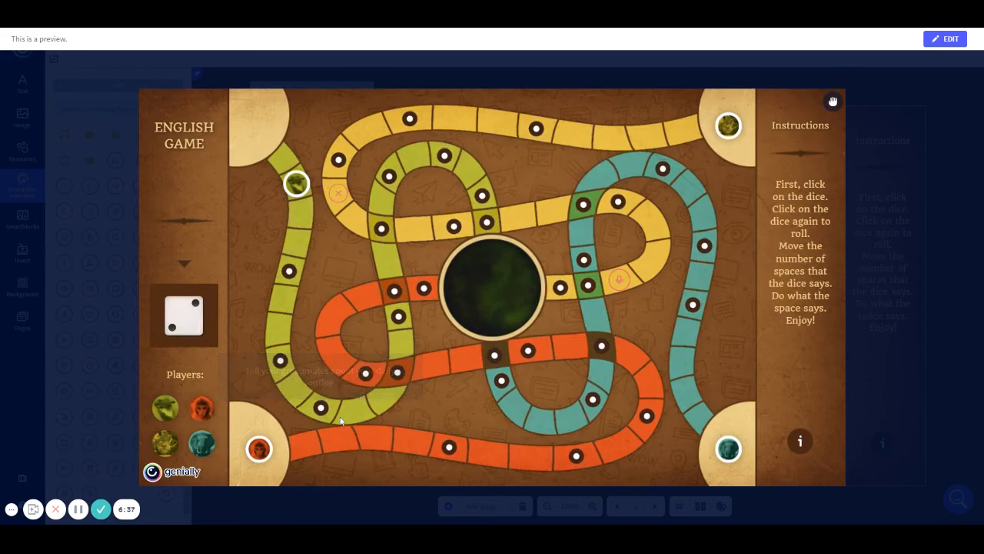
left_click(401, 375)
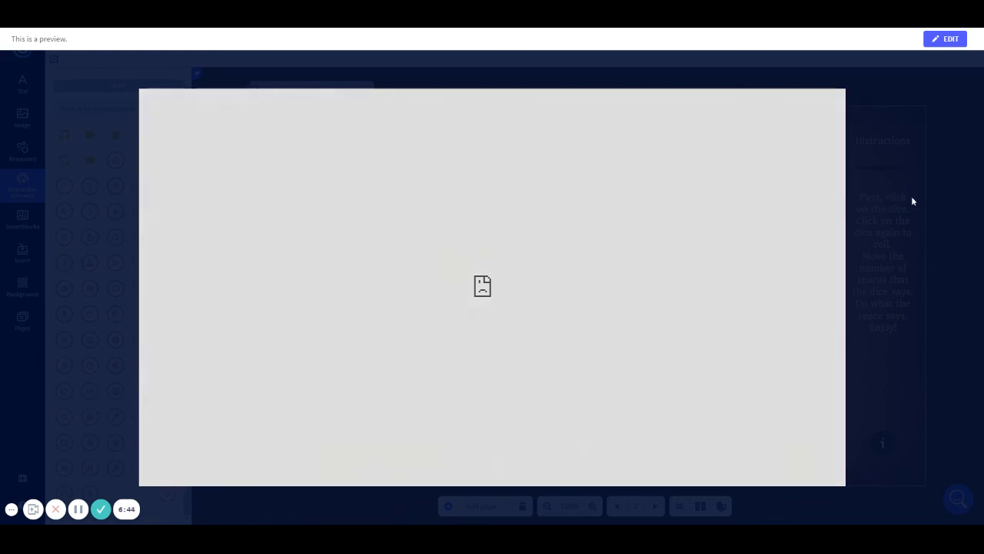
Step: Leave the preview and return to the board in the editor with no marker selected
left_click(911, 198)
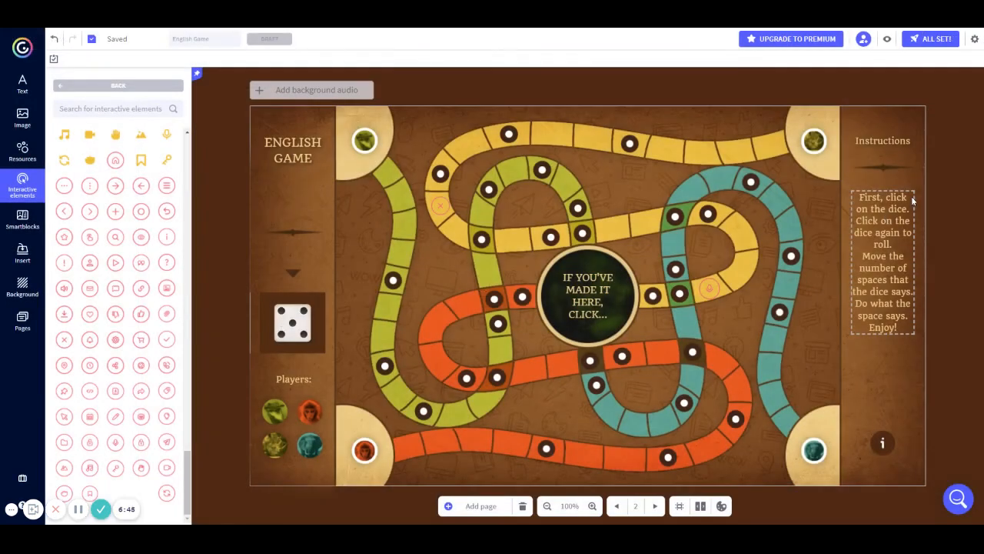
left_click(493, 300)
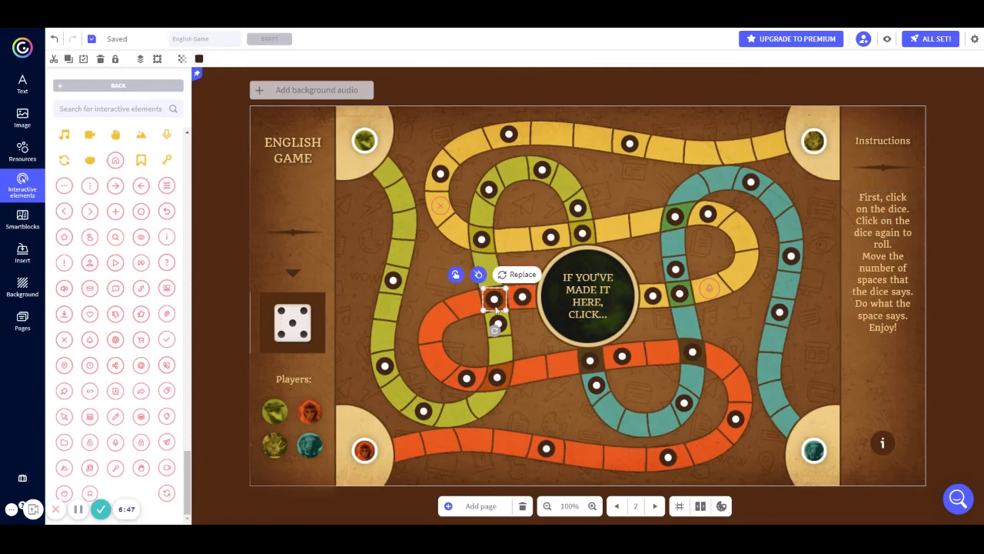
left_click(890, 382)
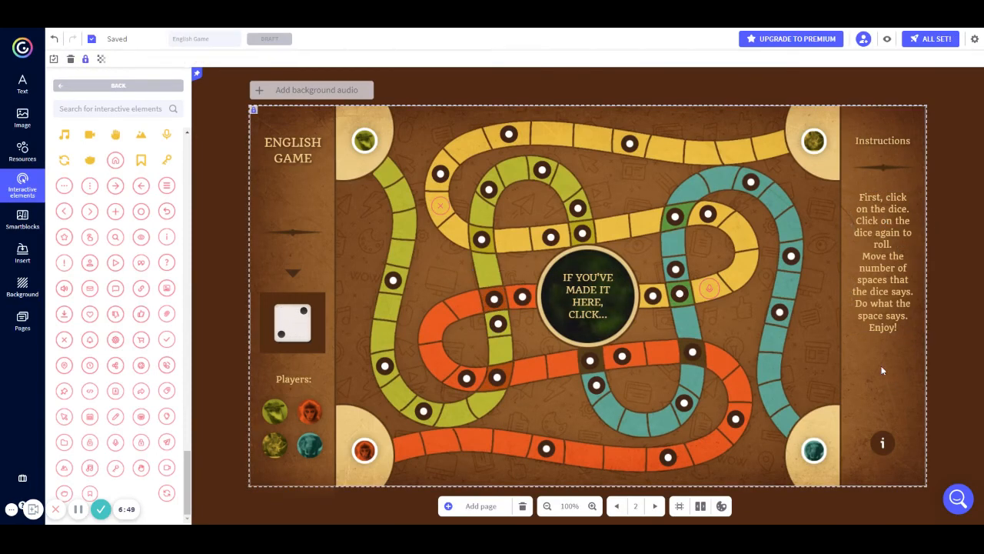
Step: Publish the game as Public Online with the title "English Game" and open the published creation for viewing
left_click(923, 43)
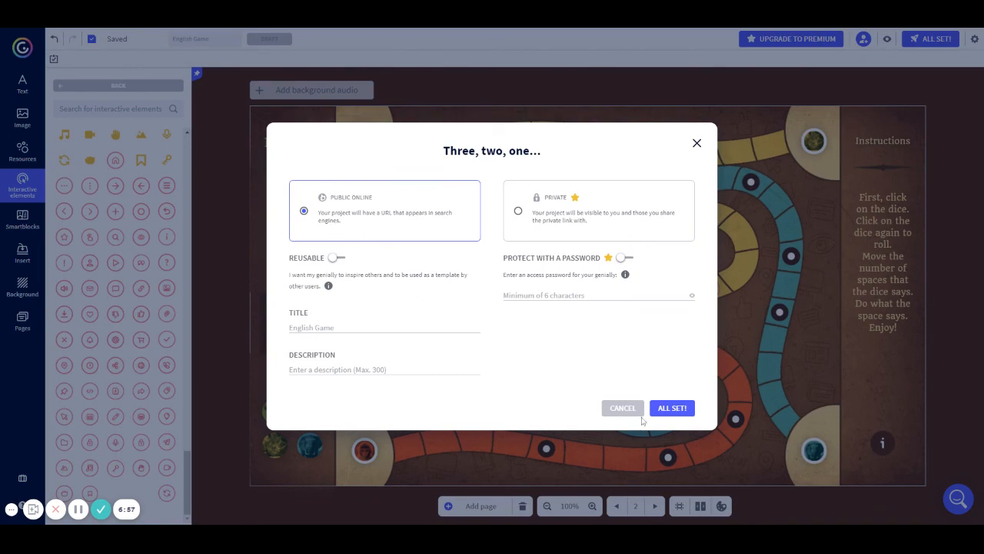
left_click(673, 408)
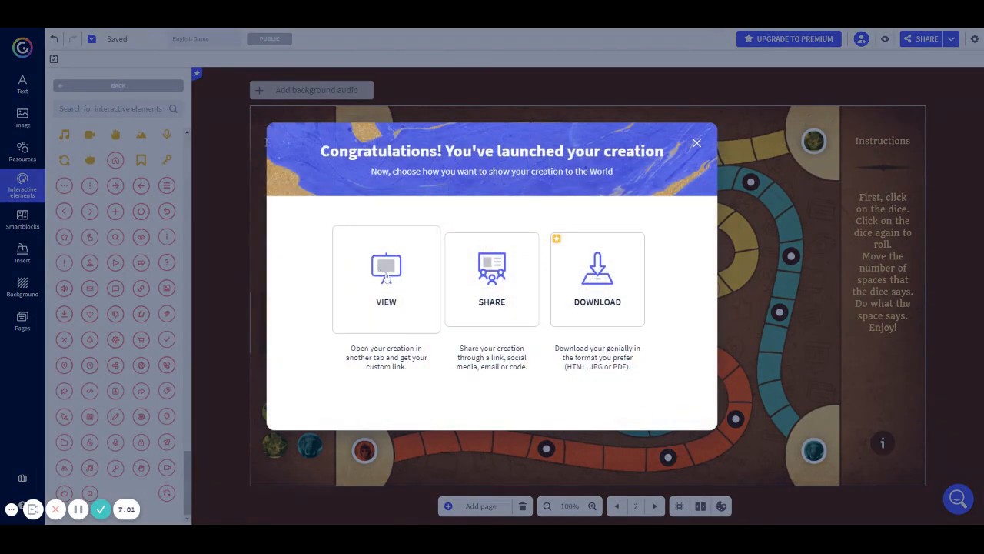
left_click(386, 277)
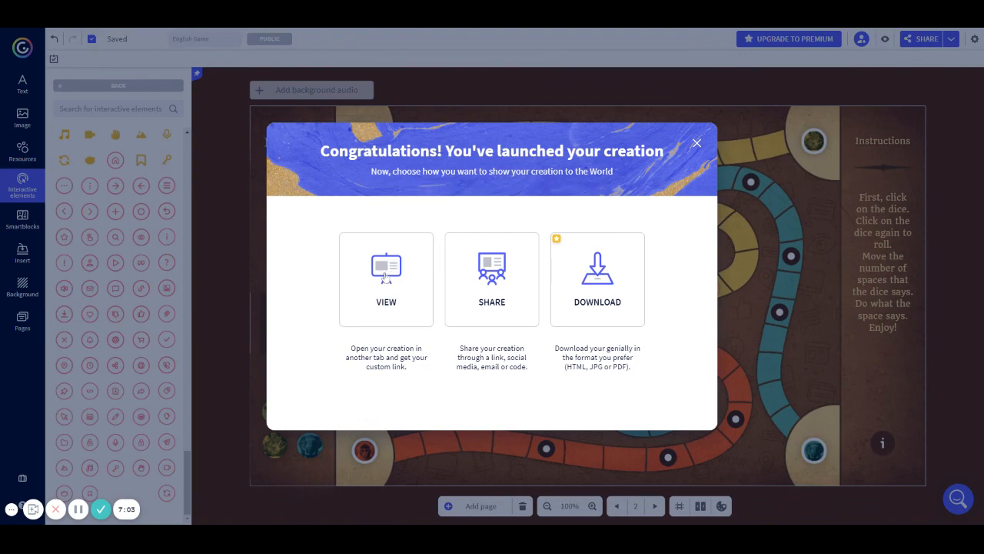